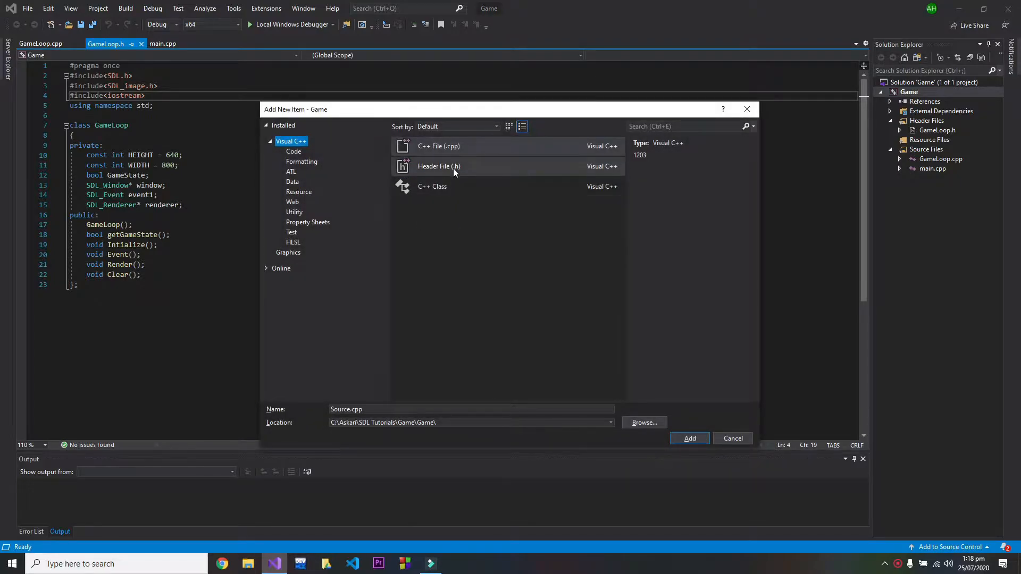
Create a Header File (.h) item named TextureManager.h in the Game project
{"action": "left_click", "coordinate": [443, 168]}
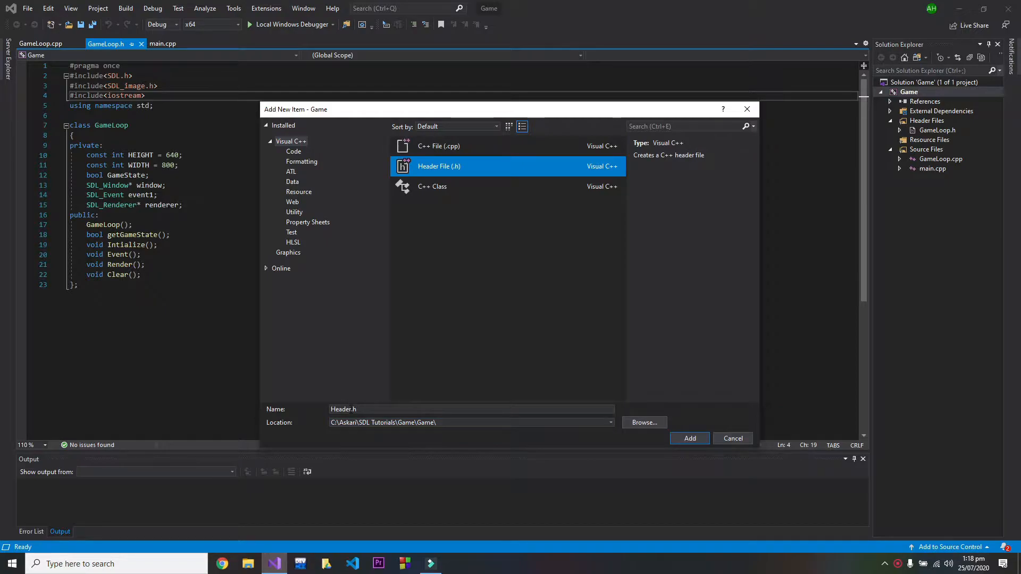
{"action": "left_click", "coordinate": [433, 409]}
{"action": "key", "text": "BackSpace"}
{"action": "key", "text": "BackSpace"}
{"action": "key", "text": "BackSpace"}
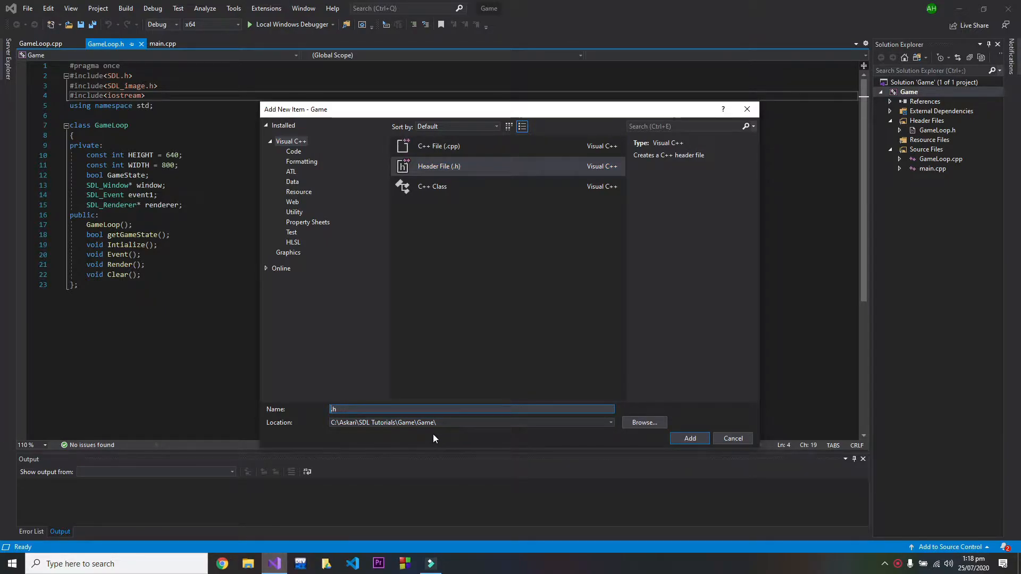
{"action": "type", "text": "TextureManag"}
{"action": "type", "text": "er"}
{"action": "left_click", "coordinate": [690, 437]}
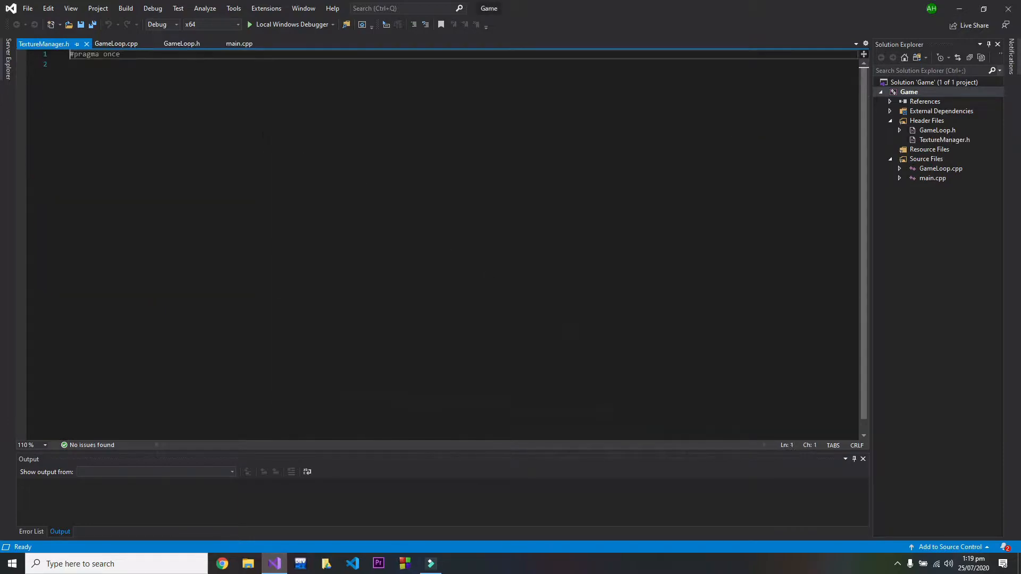
Write class TextureManager { public: static }; below #pragma once
{"action": "left_click", "coordinate": [117, 76]}
{"action": "type", "text": "class T"}
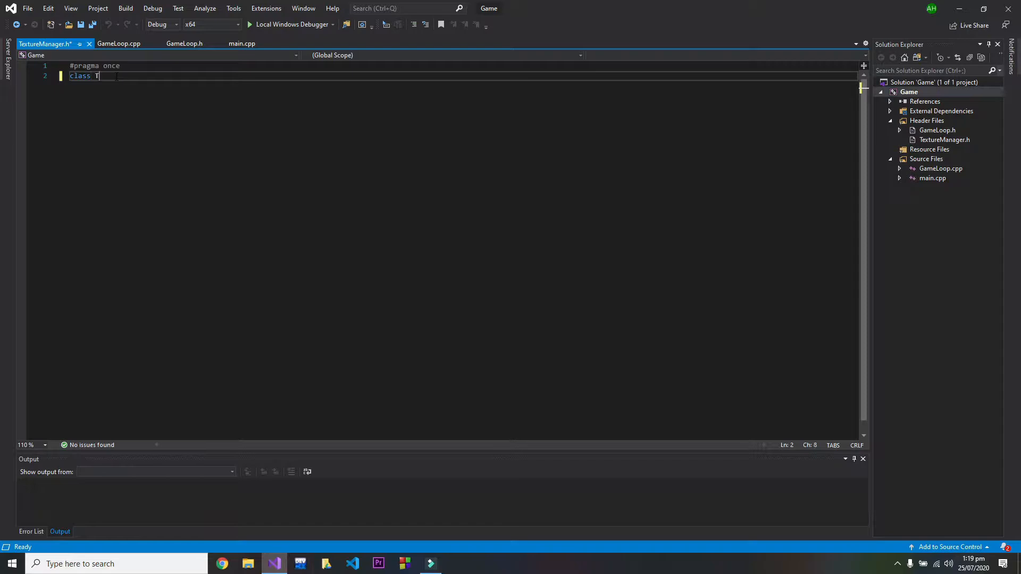
{"action": "type", "text": "extureMan"}
{"action": "type", "text": "ager"}
{"action": "key", "text": "Return"}
{"action": "type", "text": "{"}
{"action": "key", "text": "Return"}
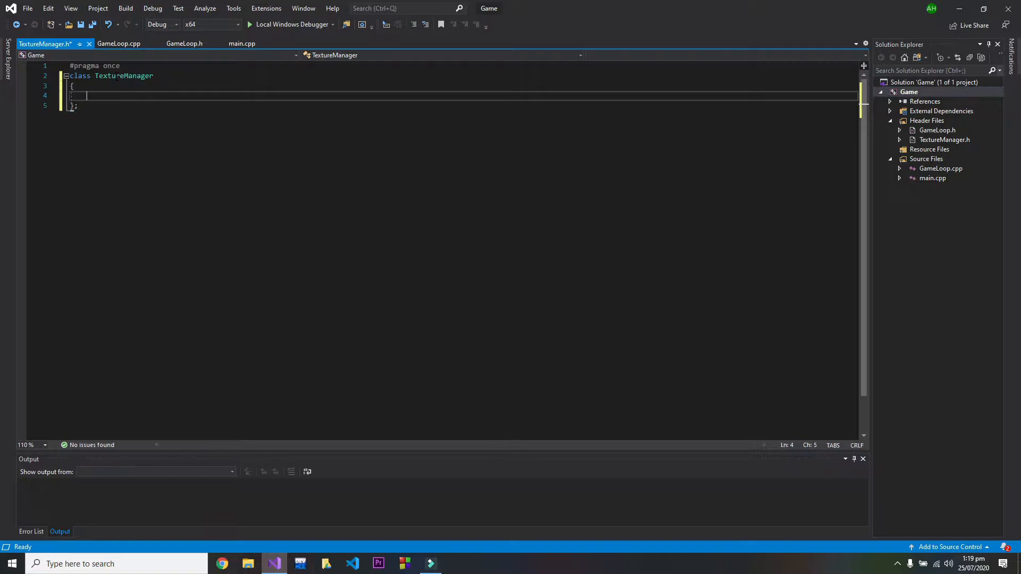
{"action": "type", "text": "public:"}
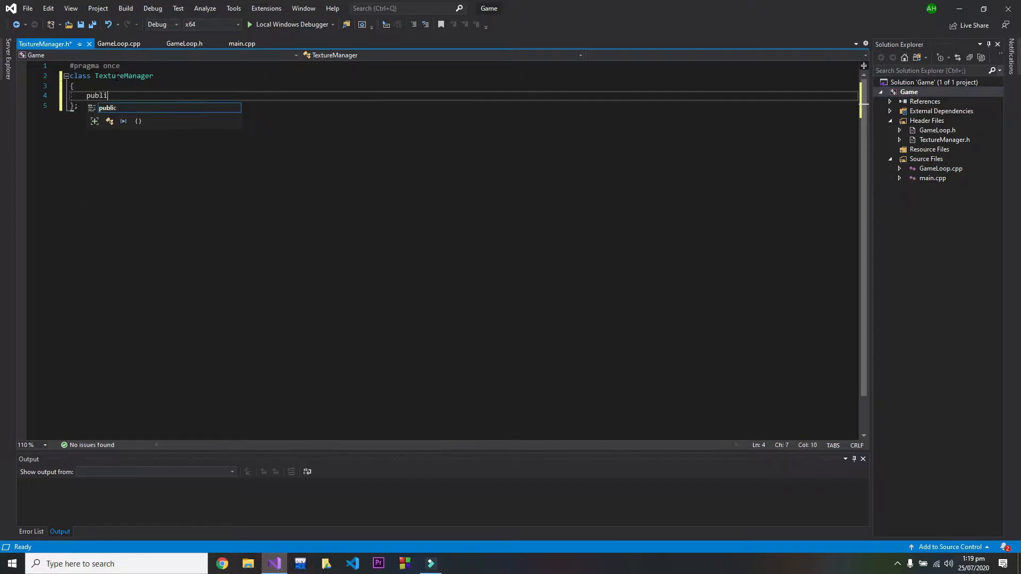
{"action": "key", "text": "Return"}
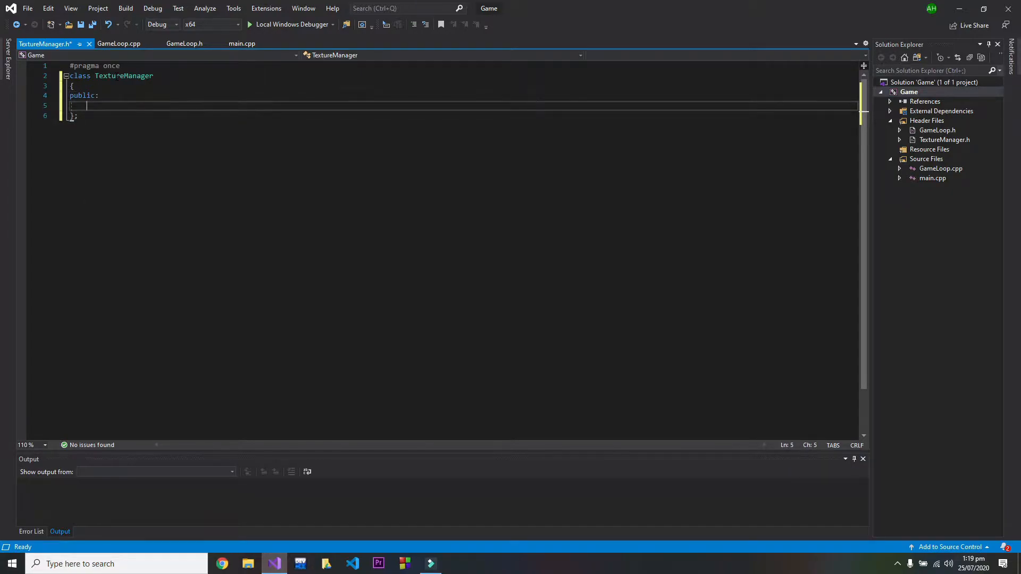
{"action": "type", "text": "static"}
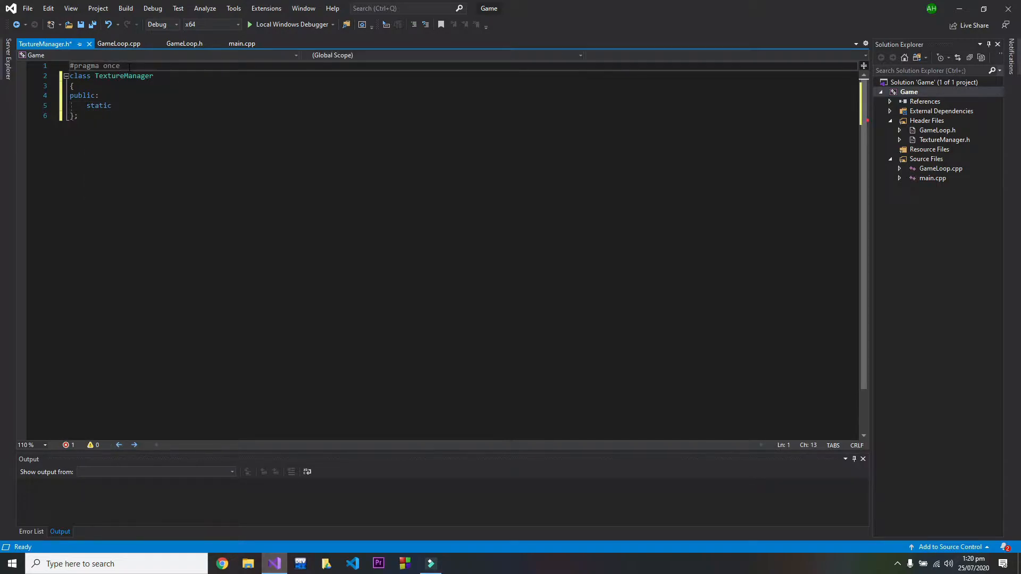
Add #include "GameLoop.h" under #pragma once and return to the static declaration
{"action": "key", "text": "End"}
{"action": "key", "text": "Return"}
{"action": "type", "text": "#include\""}
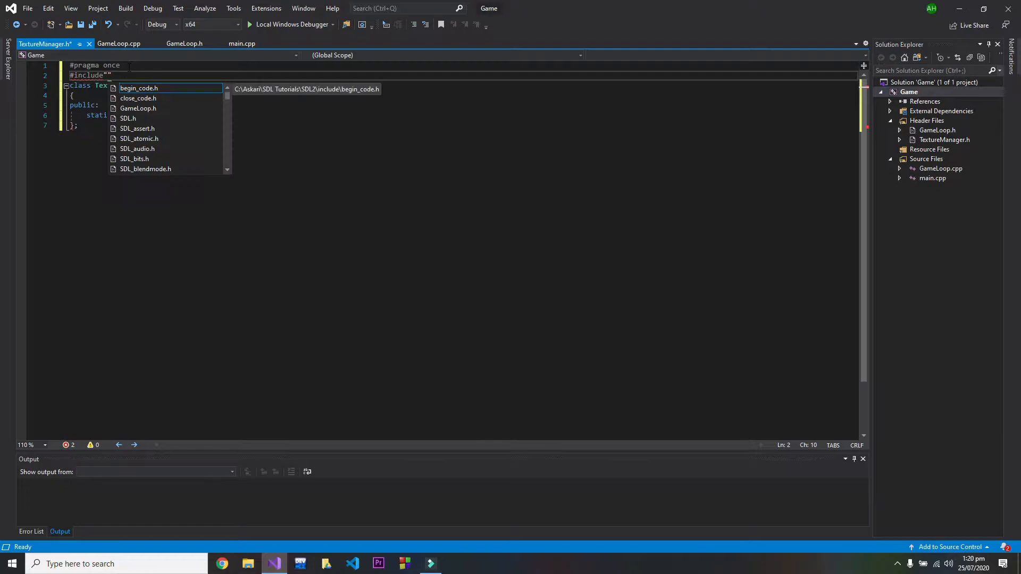
{"action": "type", "text": "Ga"}
{"action": "key", "text": "Tab"}
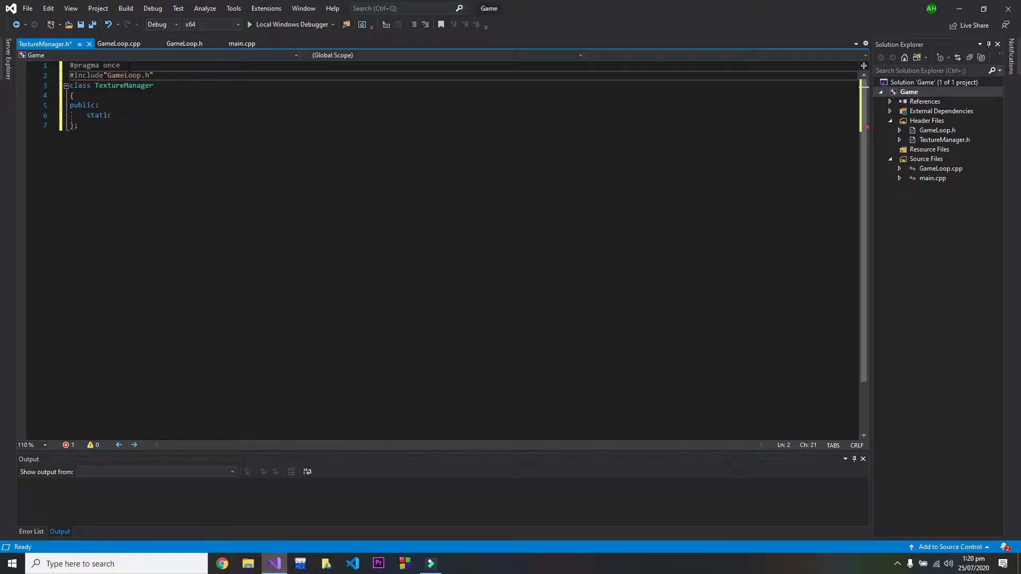
{"action": "key", "text": "Return"}
{"action": "key", "text": "Down"}
{"action": "key", "text": "Down"}
{"action": "key", "text": "Down"}
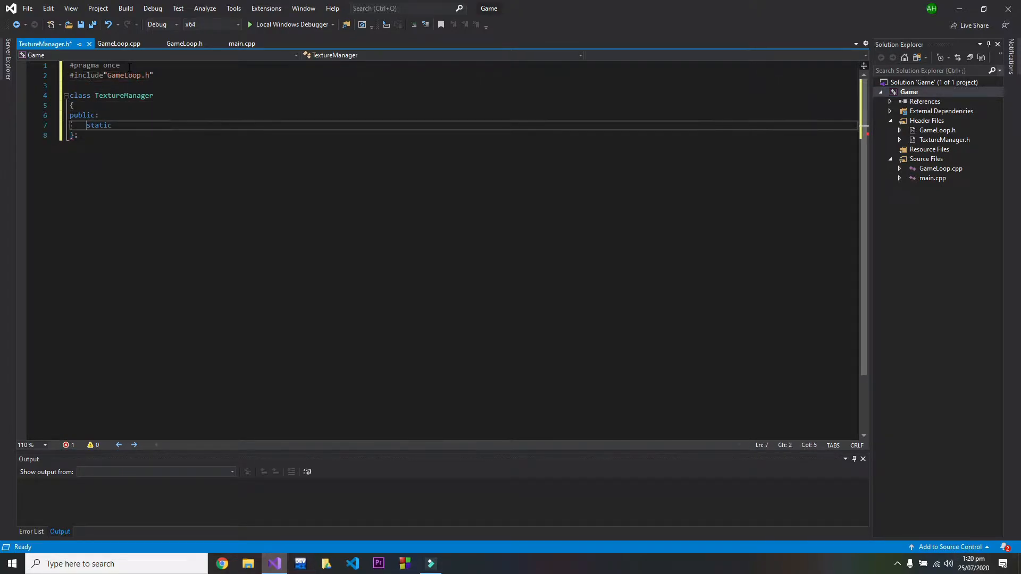
{"action": "key", "text": "End"}
{"action": "type", "text": "SDL_"}
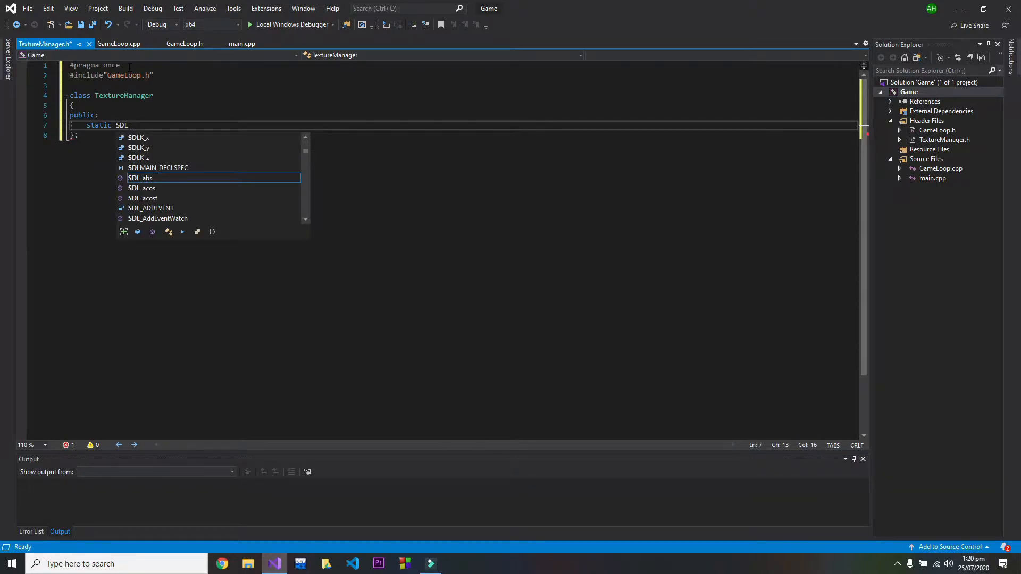
{"action": "type", "text": "Tex"}
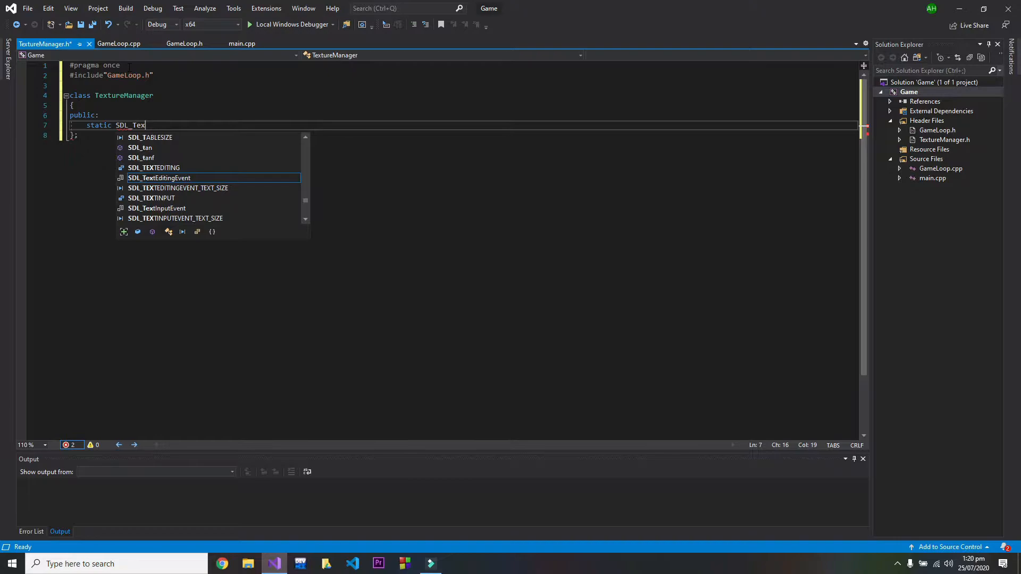
{"action": "type", "text": "ture* "}
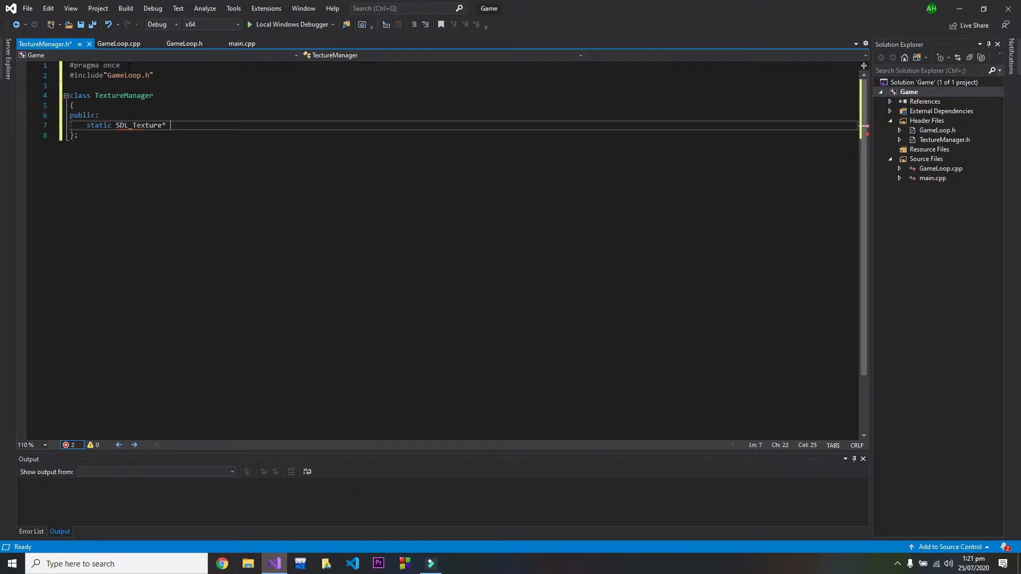
{"action": "type", "text": "Tex"}
{"action": "type", "text": "ture"}
{"action": "type", "text": "("}
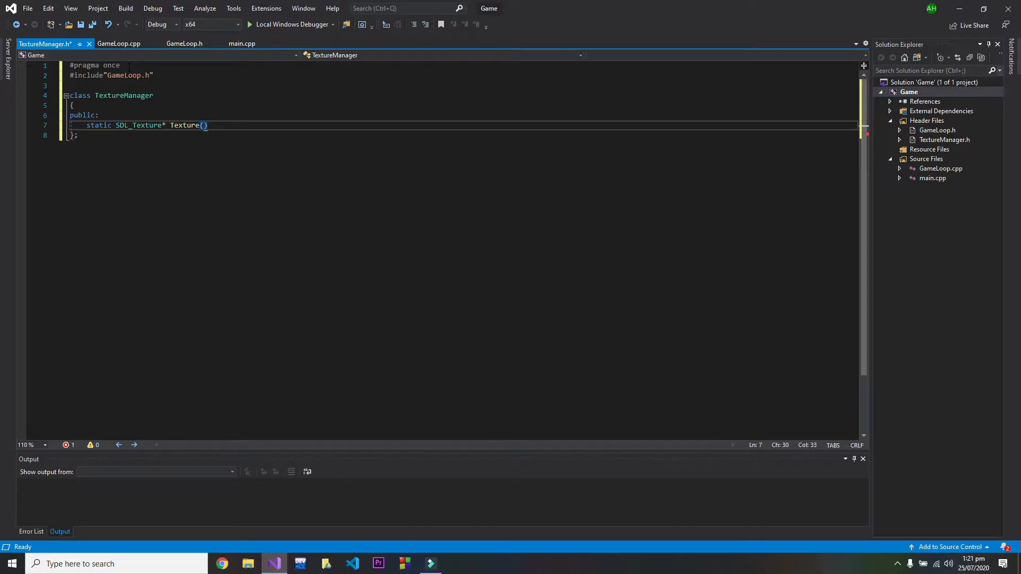
{"action": "type", "text": "const char"}
{"action": "type", "text": "* filelocation"}
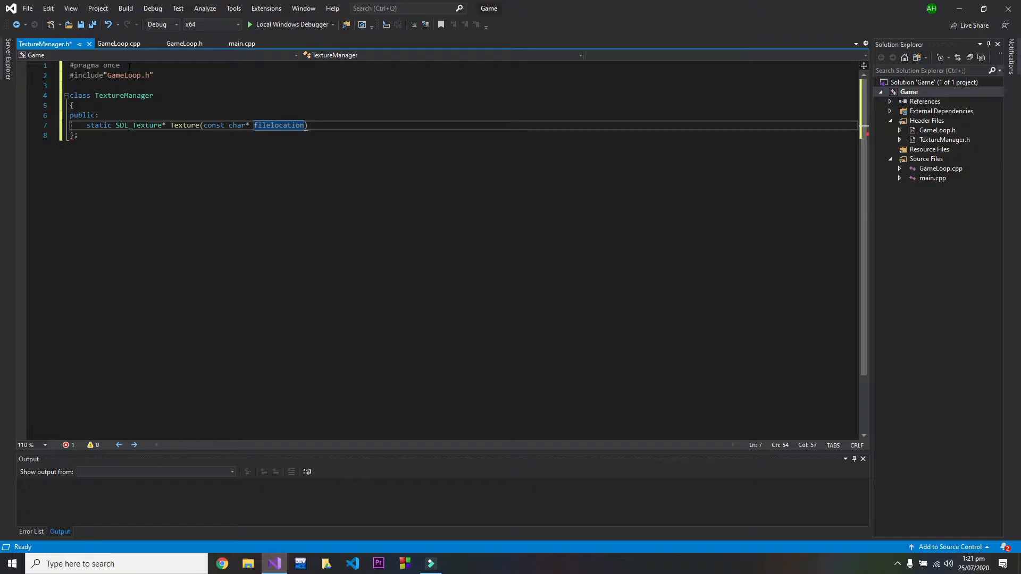
{"action": "type", "text": ","}
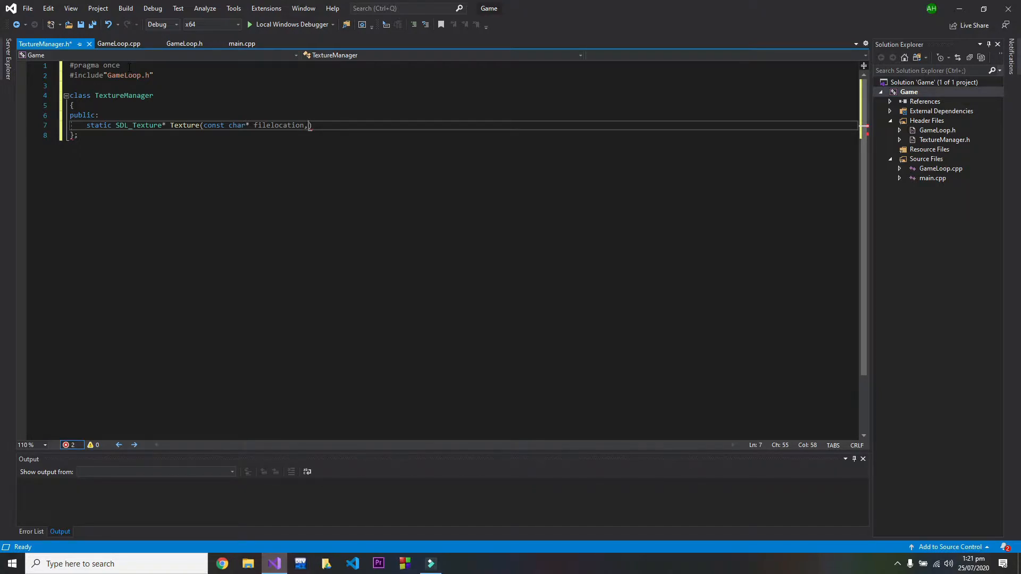
{"action": "type", "text": "SDL_r"}
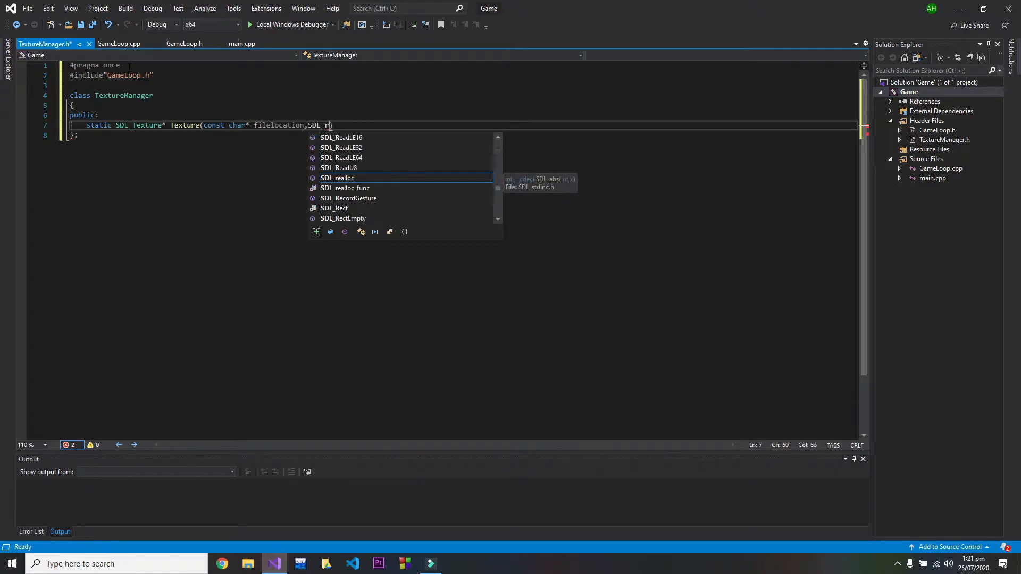
{"action": "type", "text": "en"}
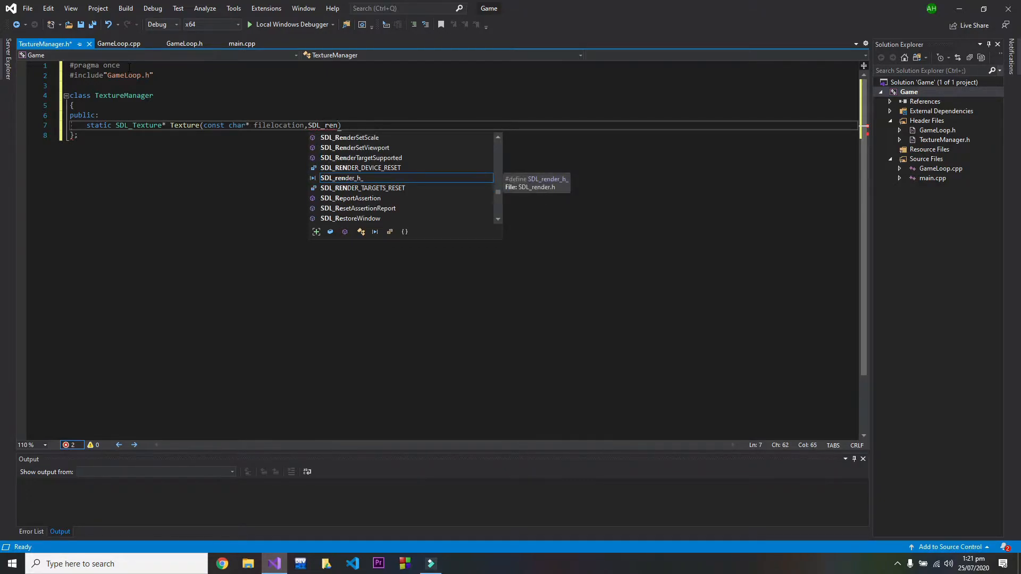
{"action": "type", "text": "derer"}
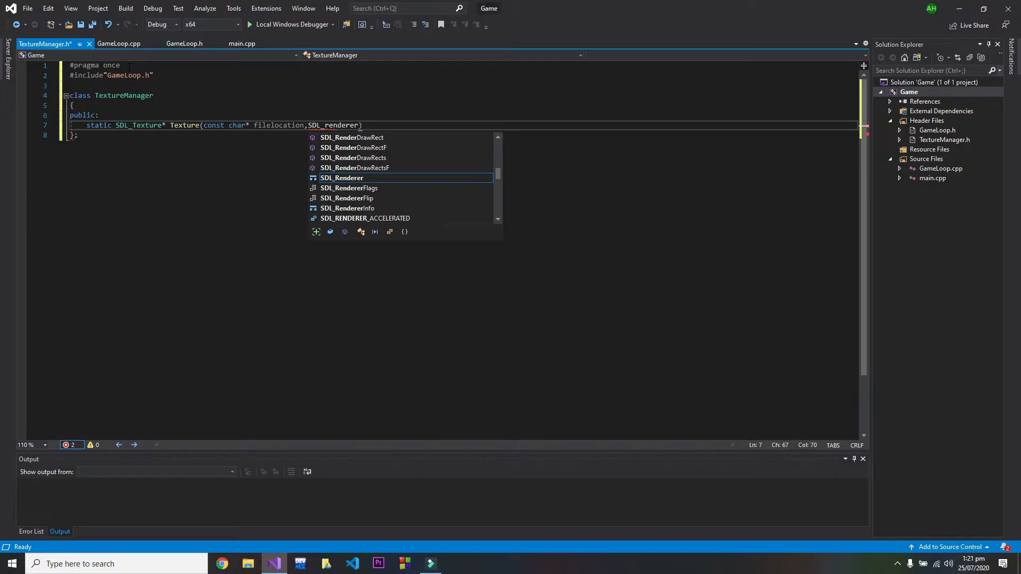
{"action": "type", "text": " *"}
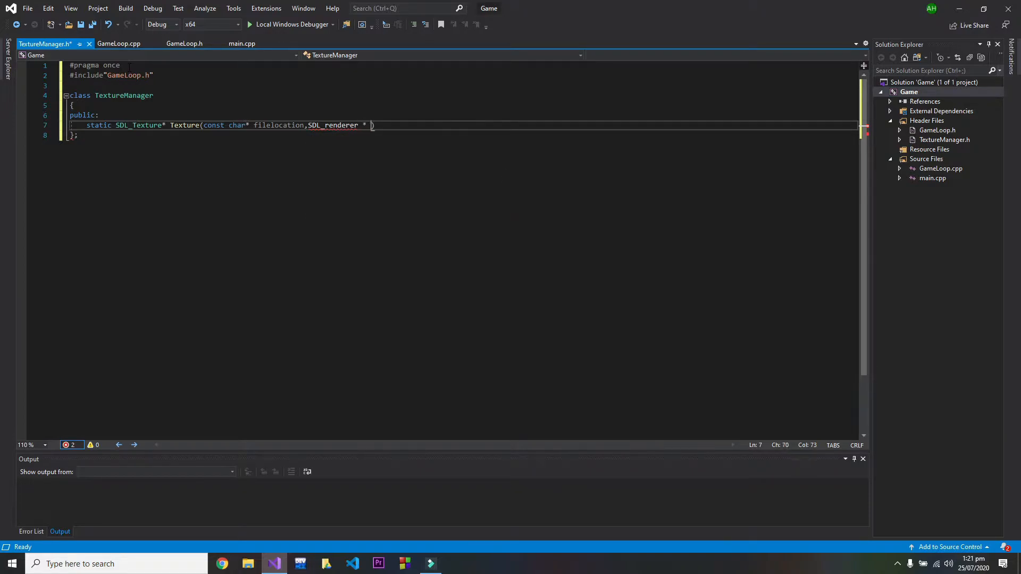
{"action": "type", "text": "ren"}
Fix SDL_renderer to SDL_Renderer in the static SDL_Texture* Texture(const char* filelocation, SDL_Renderer* ren) declaration
{"action": "left_click", "coordinate": [327, 125]}
{"action": "key", "text": "BackSpace"}
{"action": "type", "text": "R"}
{"action": "left_click", "coordinate": [408, 124]}
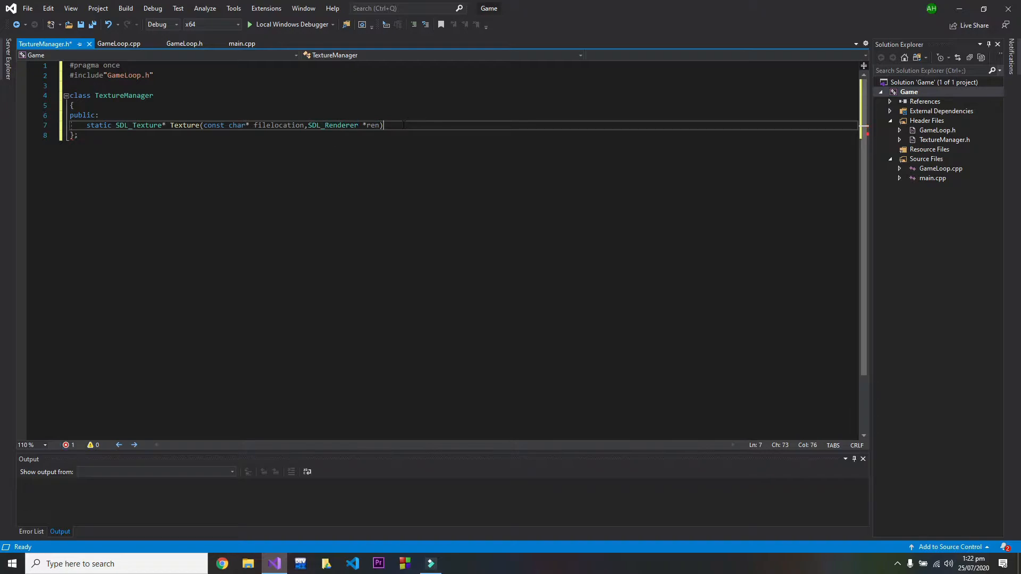
{"action": "type", "text": ";"}
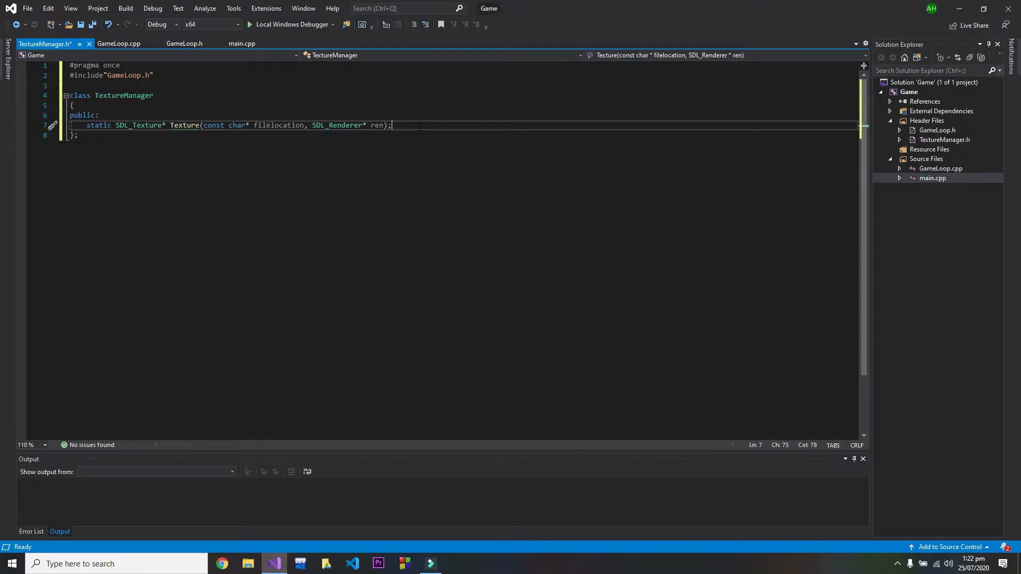
{"action": "key", "text": "ctrl+shift+a"}
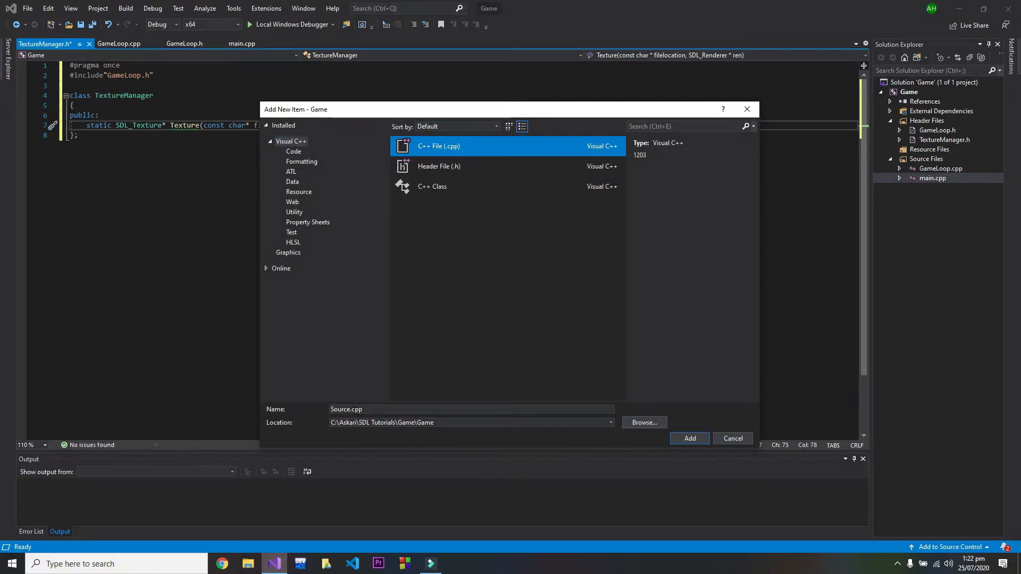
Create a C++ File (.cpp) item named TextureManager.cpp in the project
{"action": "left_click", "coordinate": [351, 408]}
{"action": "key", "text": "BackSpace"}
{"action": "key", "text": "BackSpace"}
{"action": "key", "text": "BackSpace"}
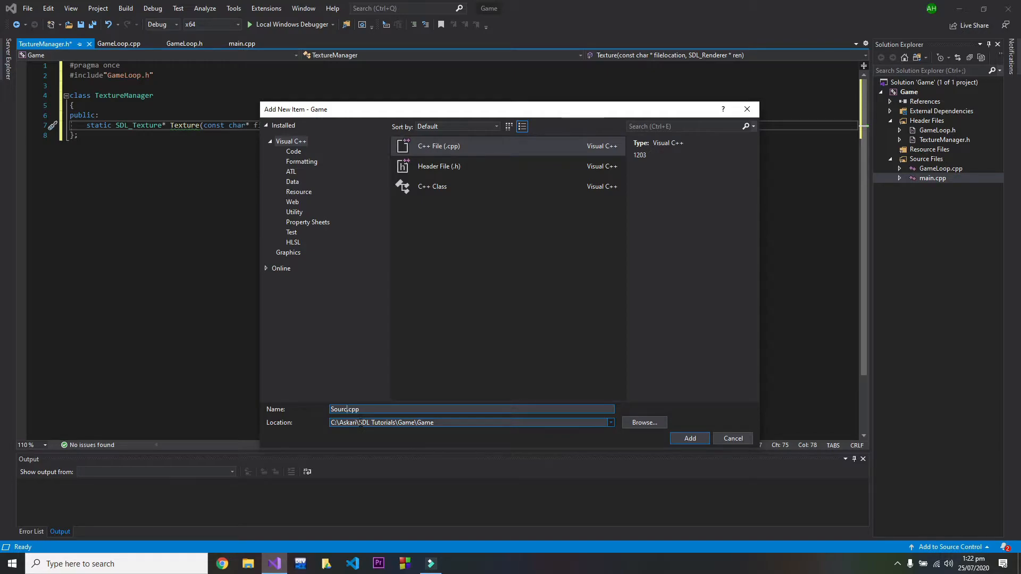
{"action": "key", "text": "BackSpace"}
{"action": "key", "text": "BackSpace"}
{"action": "key", "text": "BackSpace"}
{"action": "type", "text": "Text"}
{"action": "type", "text": "ureM"}
{"action": "type", "text": "anager"}
{"action": "left_click", "coordinate": [682, 441]}
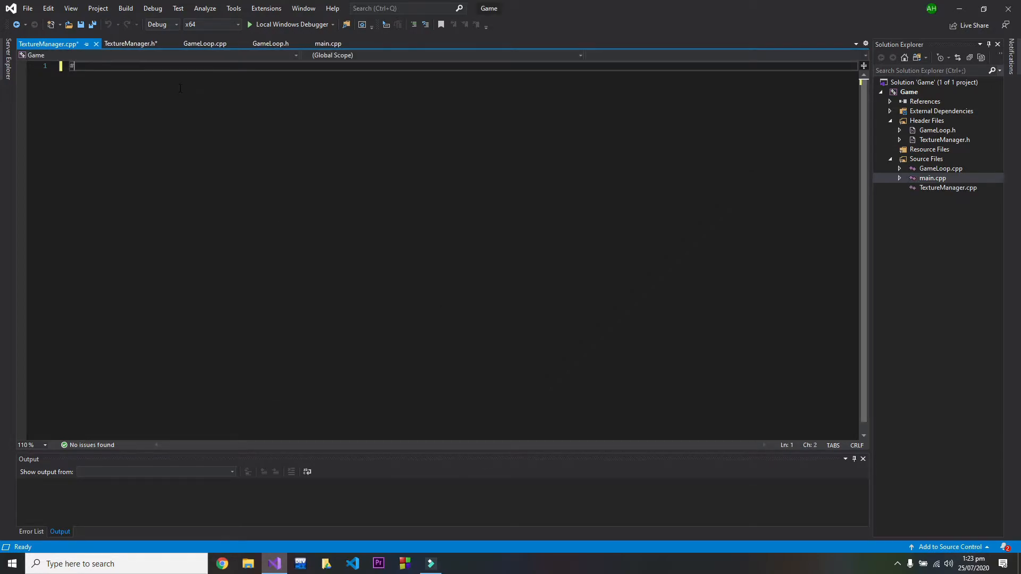
{"action": "type", "text": "#inl;cu"}
Add #include "TextureManager.h" at the top of TextureManager.cpp
{"action": "key", "text": "BackSpace"}
{"action": "key", "text": "BackSpace"}
{"action": "key", "text": "BackSpace"}
{"action": "key", "text": "BackSpace"}
{"action": "key", "text": "BackSpace"}
{"action": "type", "text": "nclude"}
{"action": "type", "text": " \""}
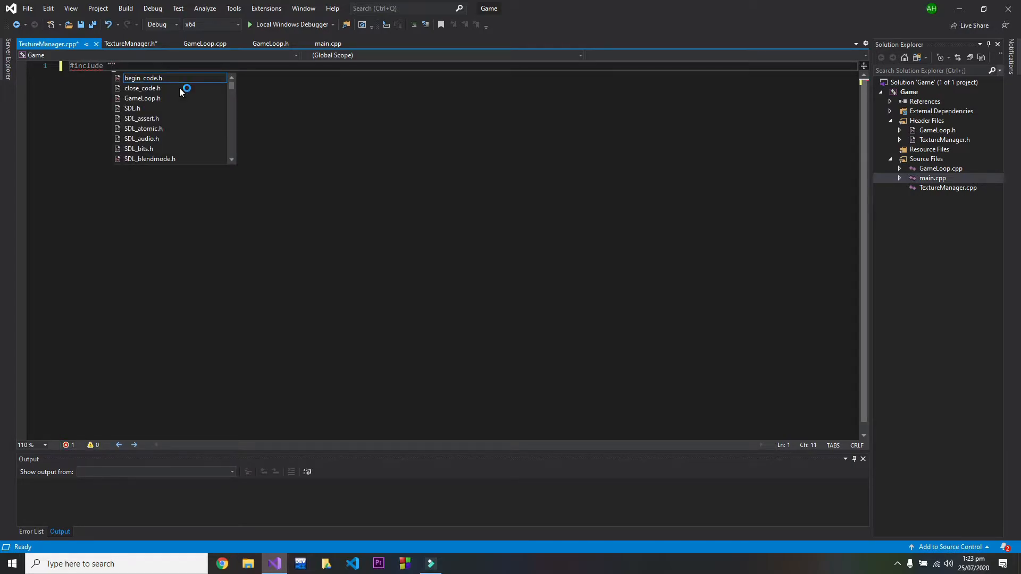
{"action": "type", "text": "G"}
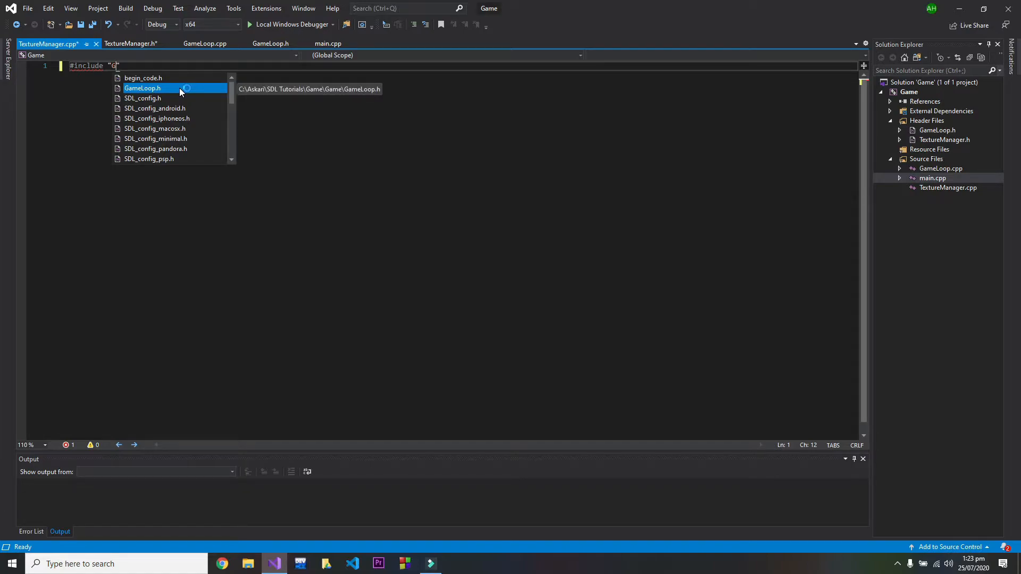
{"action": "key", "text": "BackSpace"}
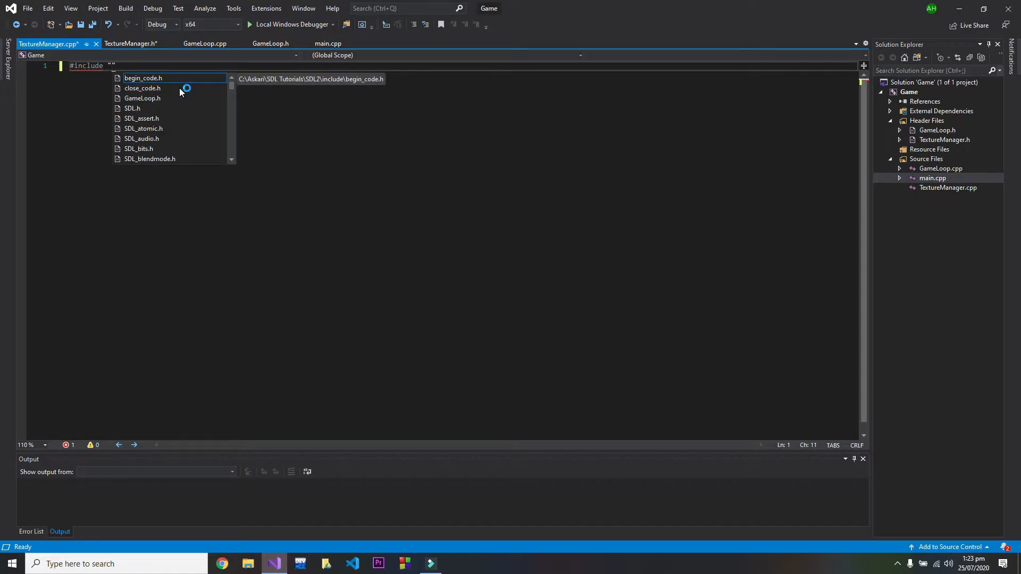
{"action": "type", "text": "Te"}
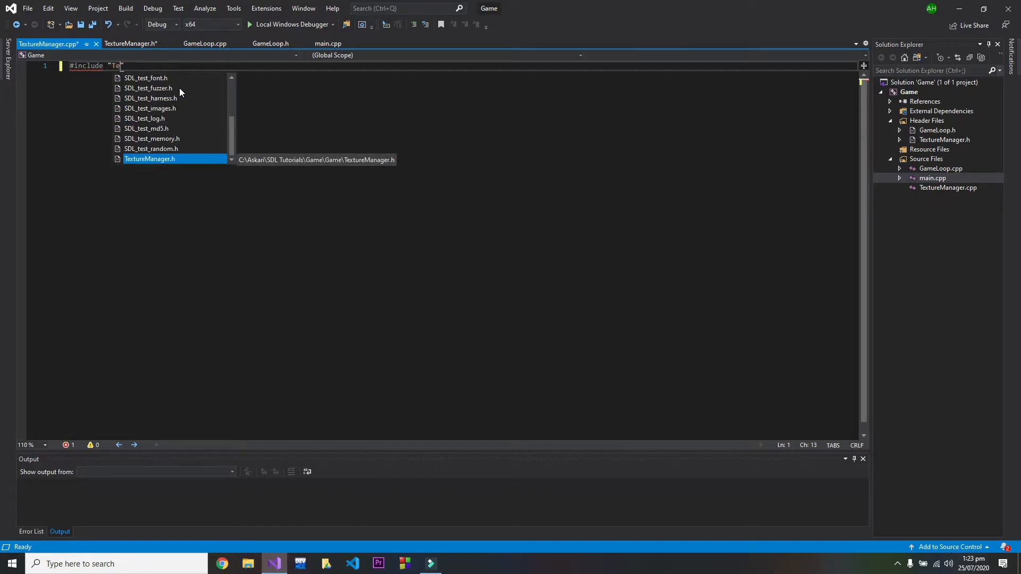
{"action": "key", "text": "Tab"}
{"action": "key", "text": "Return"}
{"action": "key", "text": "Return"}
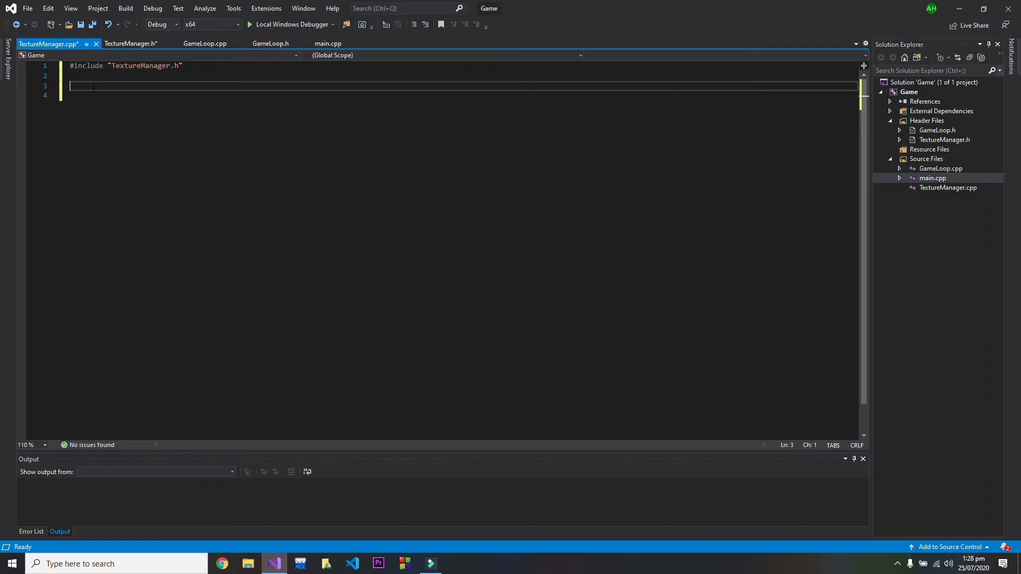
{"action": "type", "text": "SDL_"}
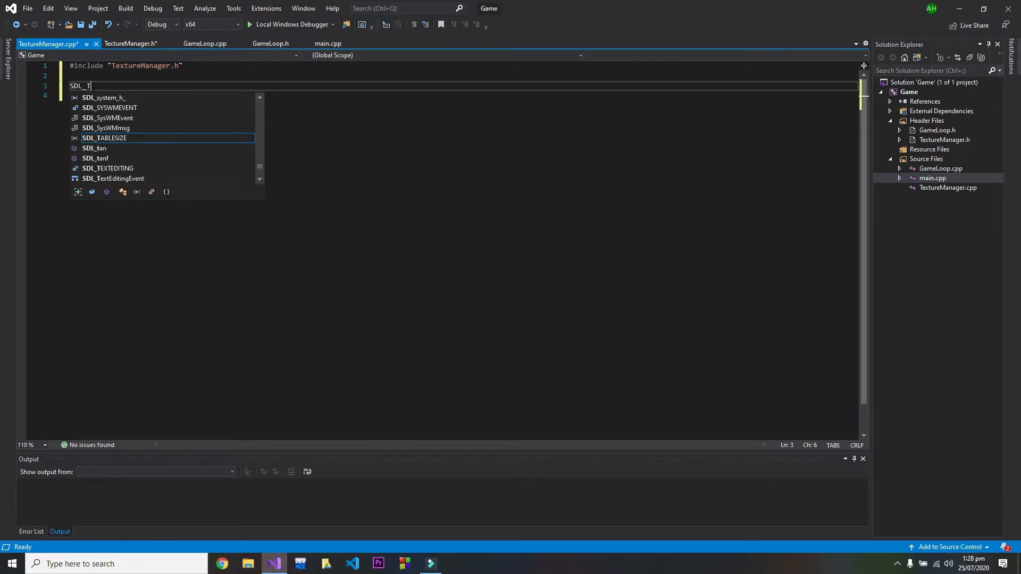
{"action": "type", "text": "Texture"}
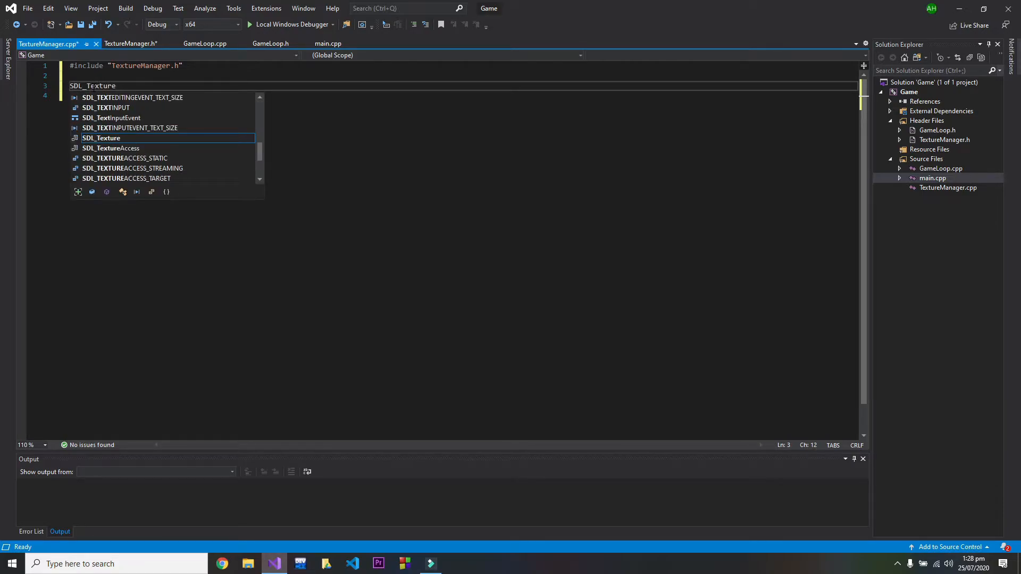
{"action": "type", "text": "* Te"}
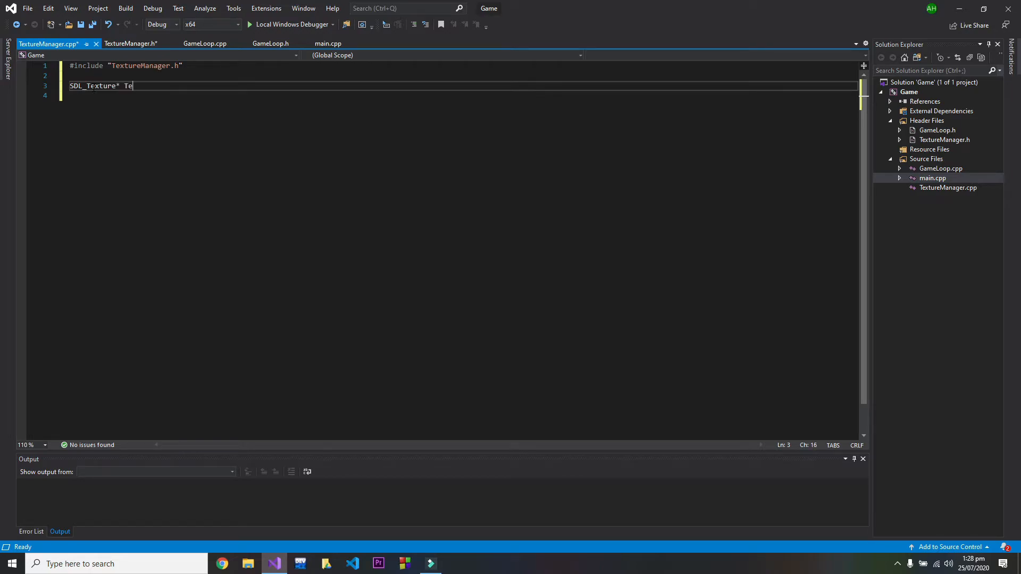
{"action": "type", "text": "xture"}
{"action": "type", "text": "Manager::"}
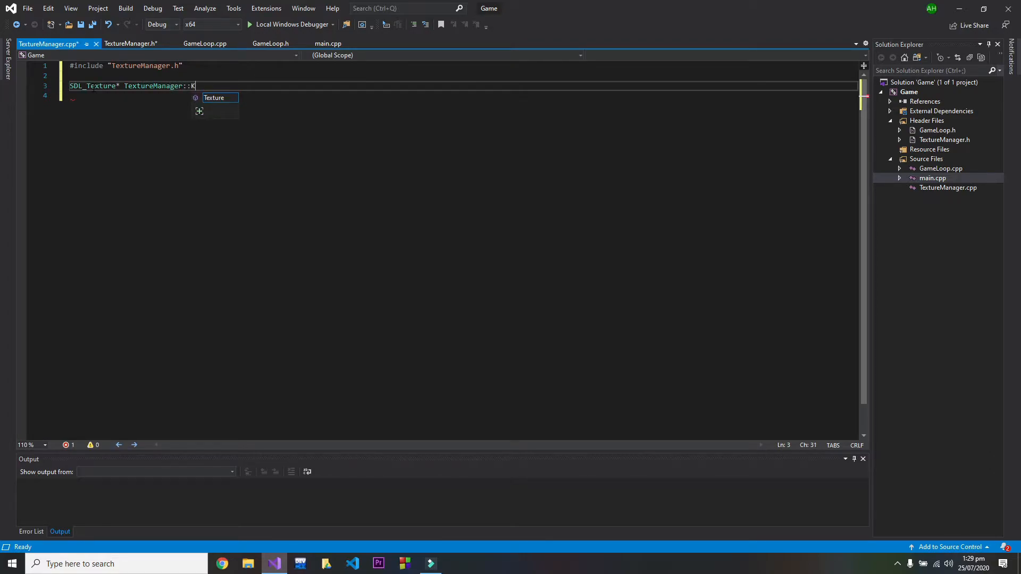
Define SDL_Texture* TextureManager::Texture(const char* filelocation, SDL_Renderer* ren) with an empty body
{"action": "double_click", "coordinate": [226, 96]}
{"action": "type", "text": "("}
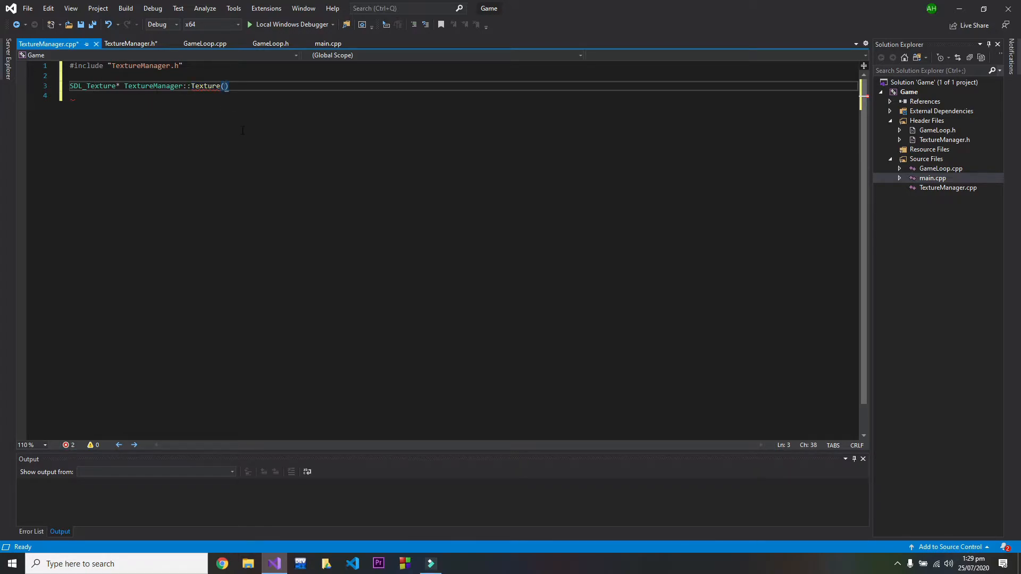
{"action": "type", "text": ")"}
{"action": "key", "text": "Return"}
{"action": "type", "text": "{"}
{"action": "key", "text": "Return"}
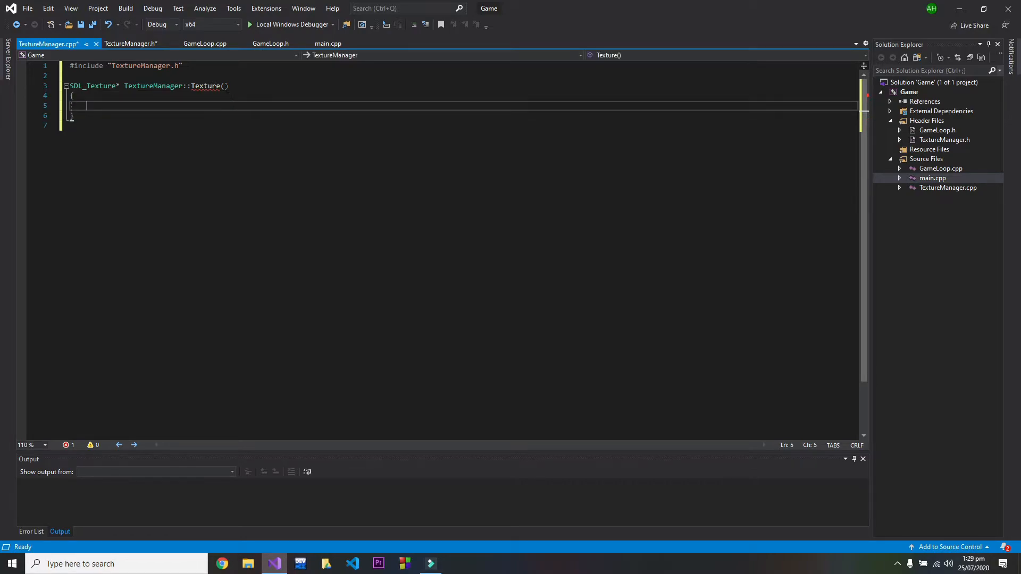
{"action": "left_click", "coordinate": [225, 85]}
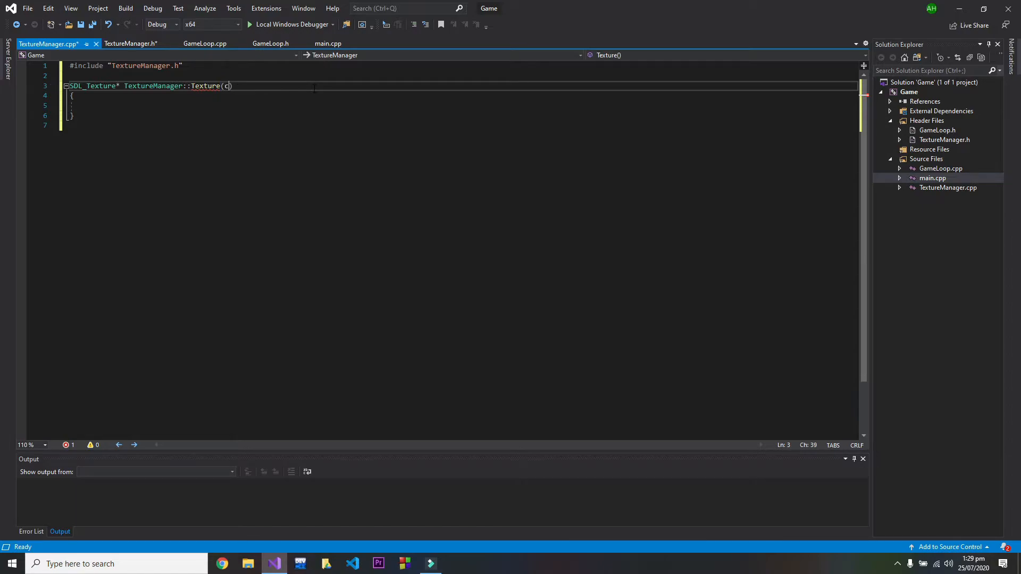
{"action": "type", "text": "const char* "}
{"action": "type", "text": "file"}
{"action": "type", "text": "location,"}
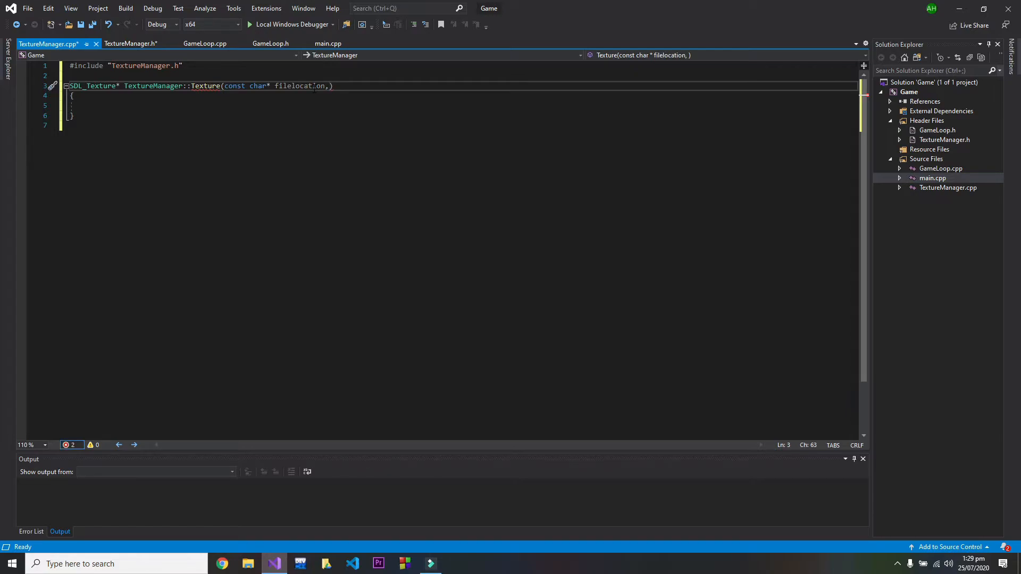
{"action": "type", "text": "SDL_R"}
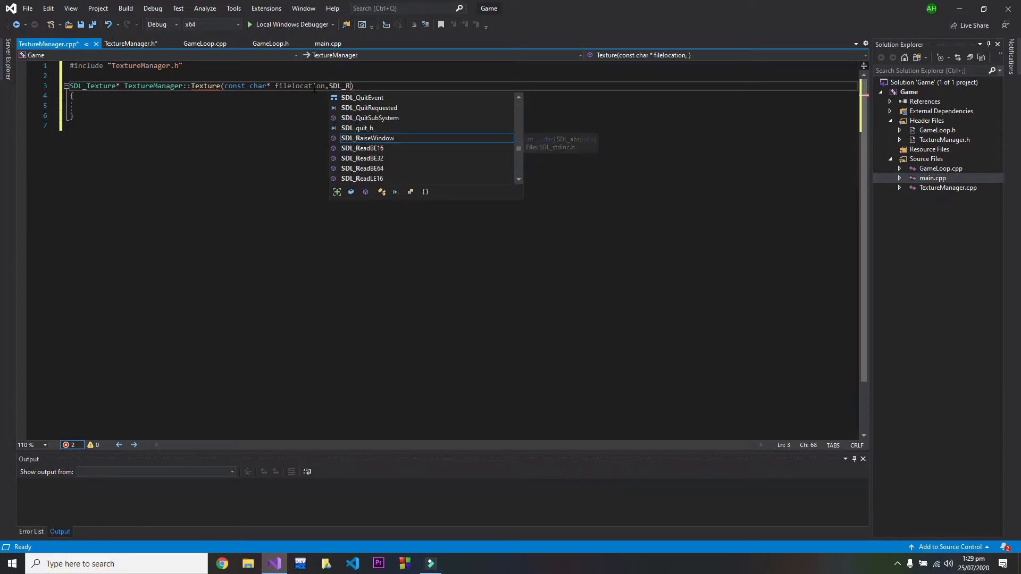
{"action": "type", "text": "enderer"}
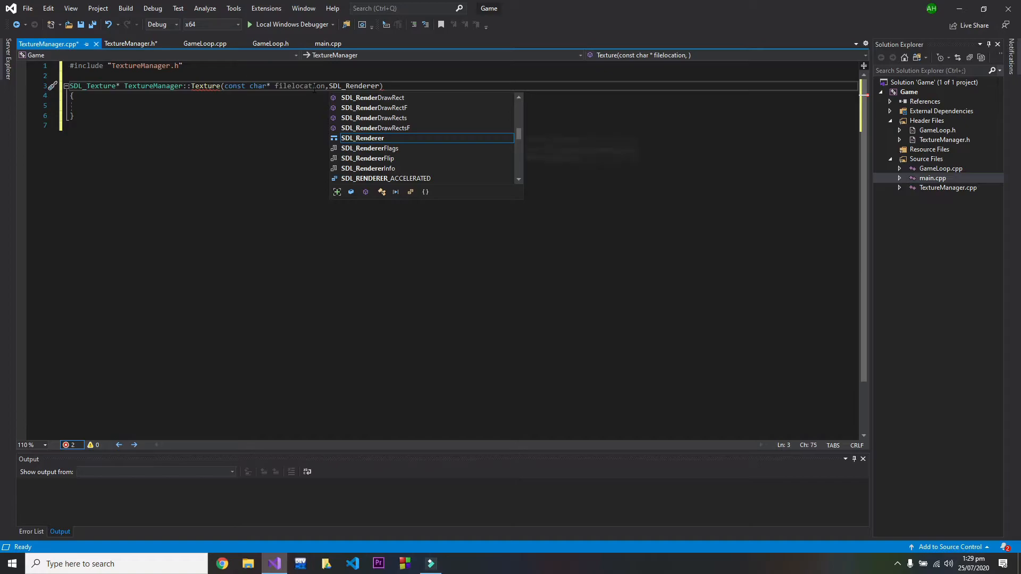
{"action": "key", "text": "Escape"}
{"action": "type", "text": "* re"}
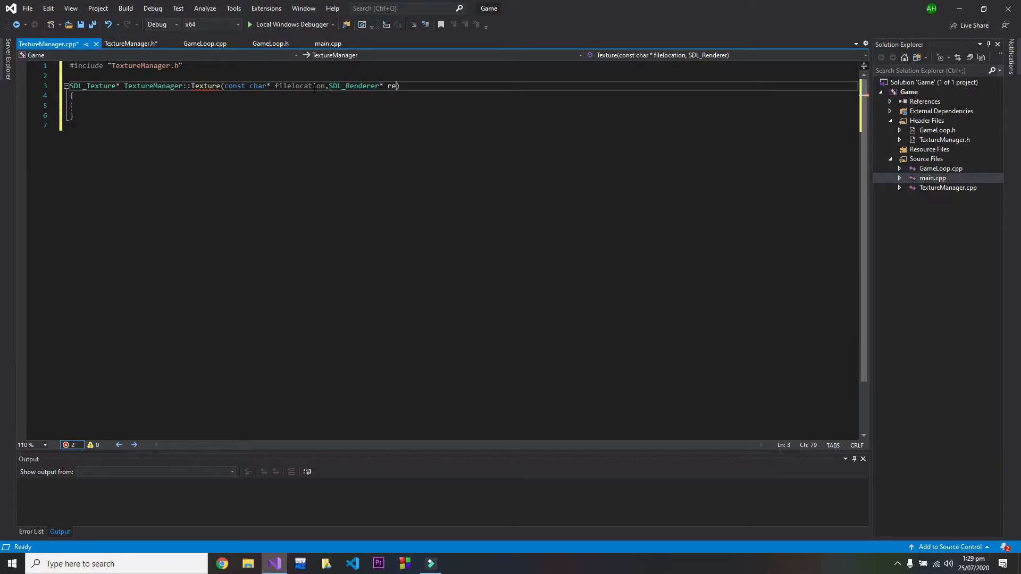
{"action": "type", "text": "n"}
{"action": "key", "text": "Down"}
{"action": "key", "text": "Down"}
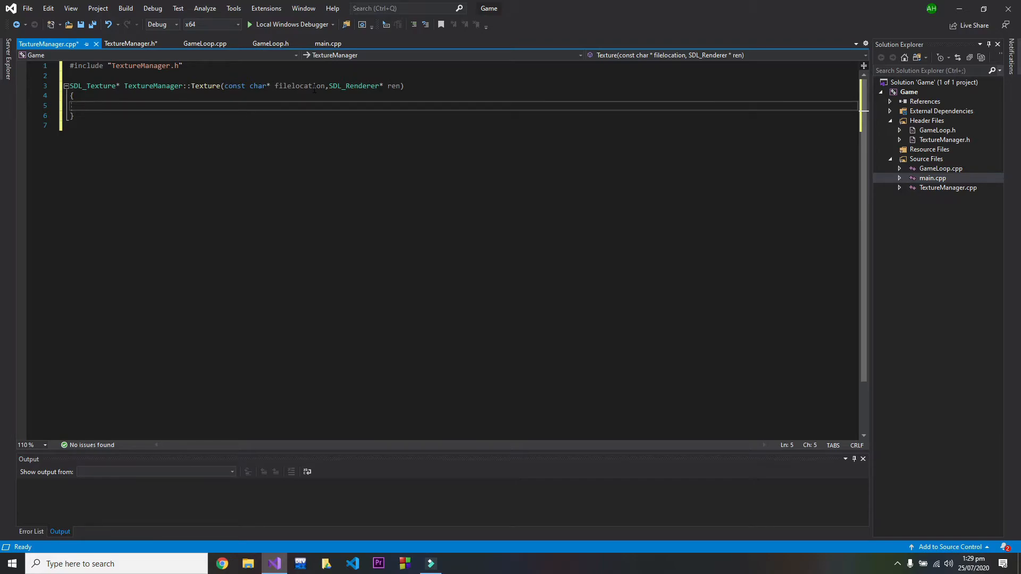
Declare SDL_Surface* surface and assign surface = IMG_Load(filelocation), fixing the misspelled parameter name
{"action": "key", "text": "Tab"}
{"action": "type", "text": "SDL_"}
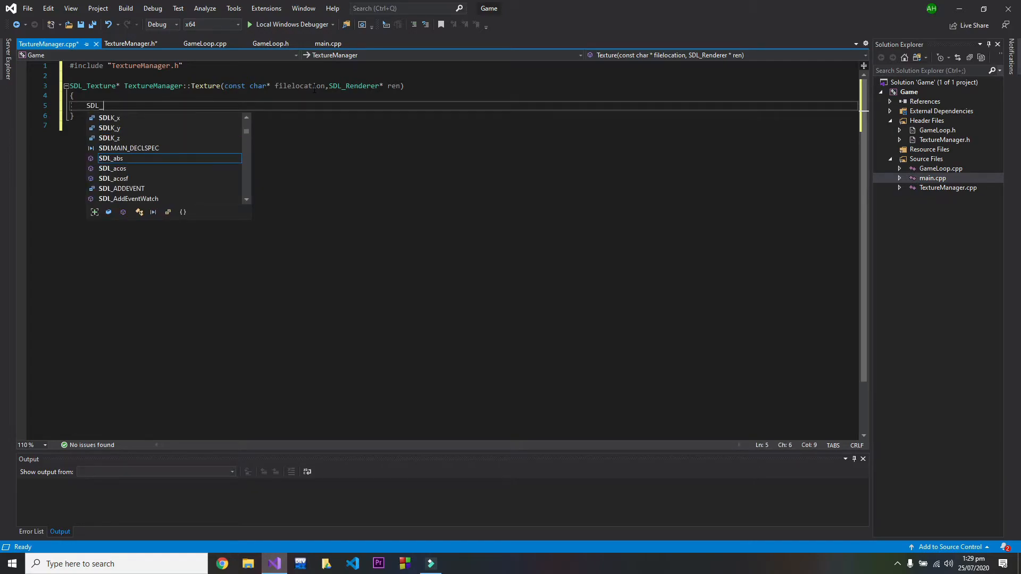
{"action": "type", "text": "SU"}
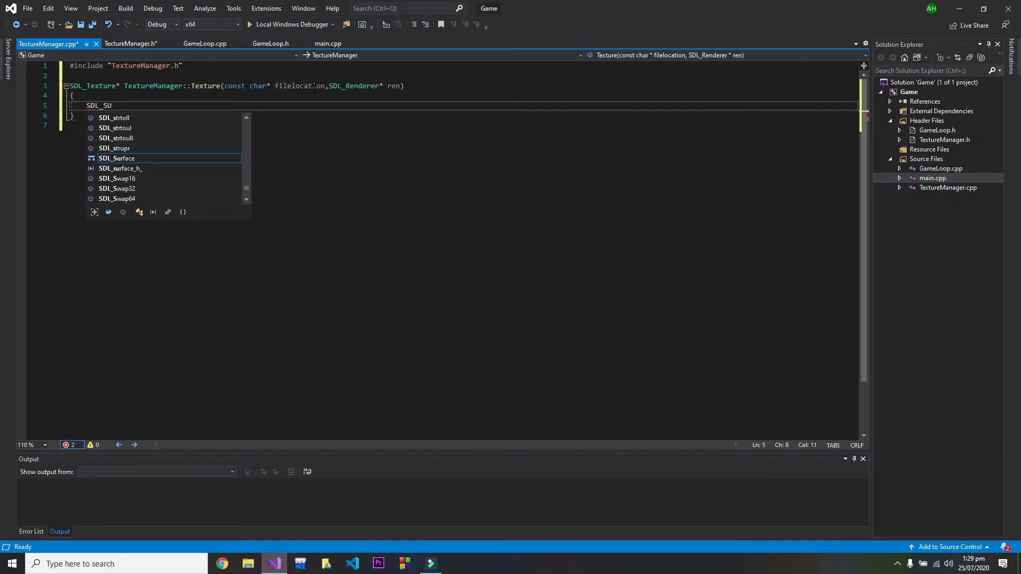
{"action": "type", "text": "rface"}
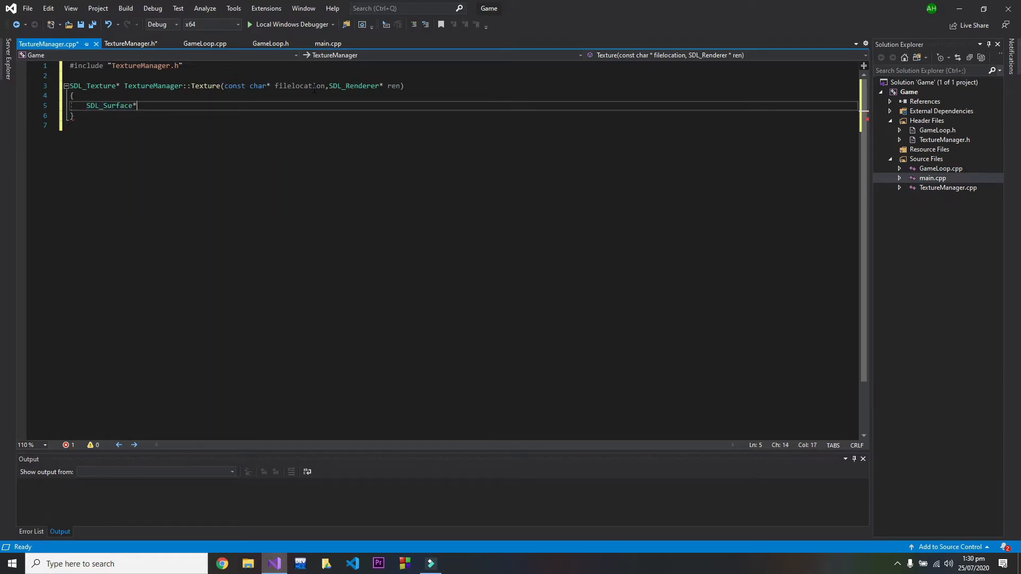
{"action": "type", "text": "* surface;"}
{"action": "key", "text": "Return"}
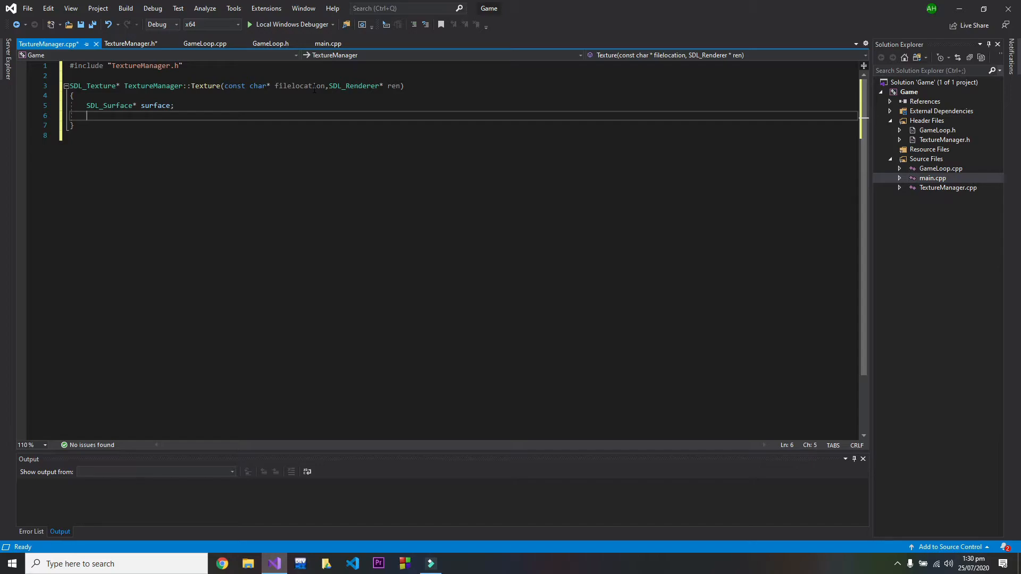
{"action": "type", "text": "surface"}
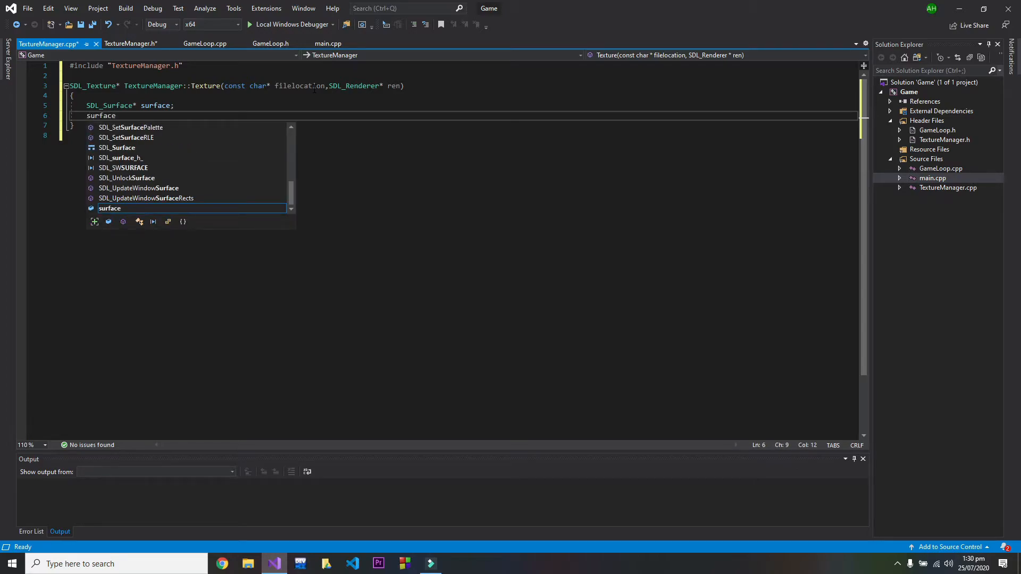
{"action": "type", "text": " = IMG_"}
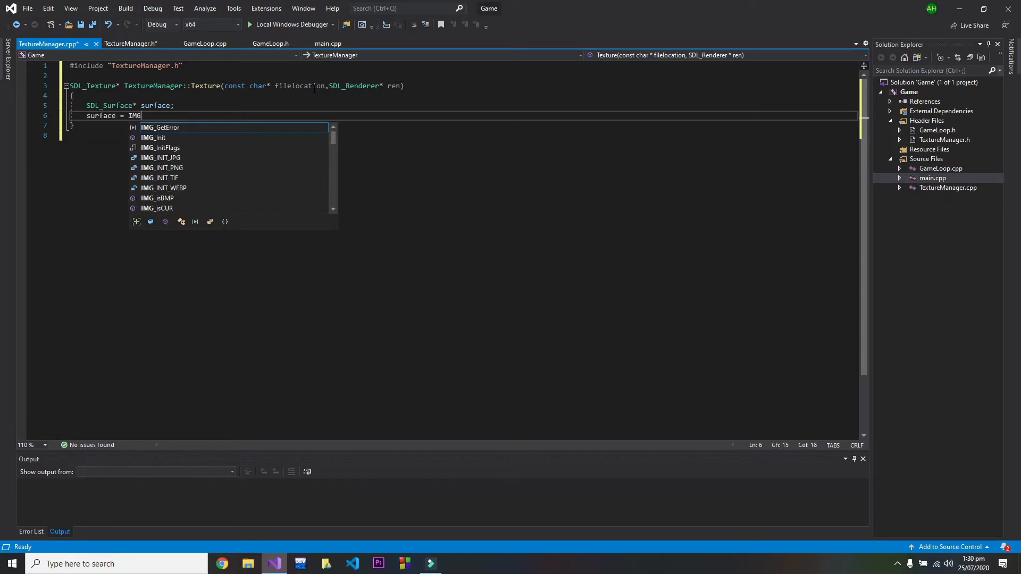
{"action": "type", "text": "Load("}
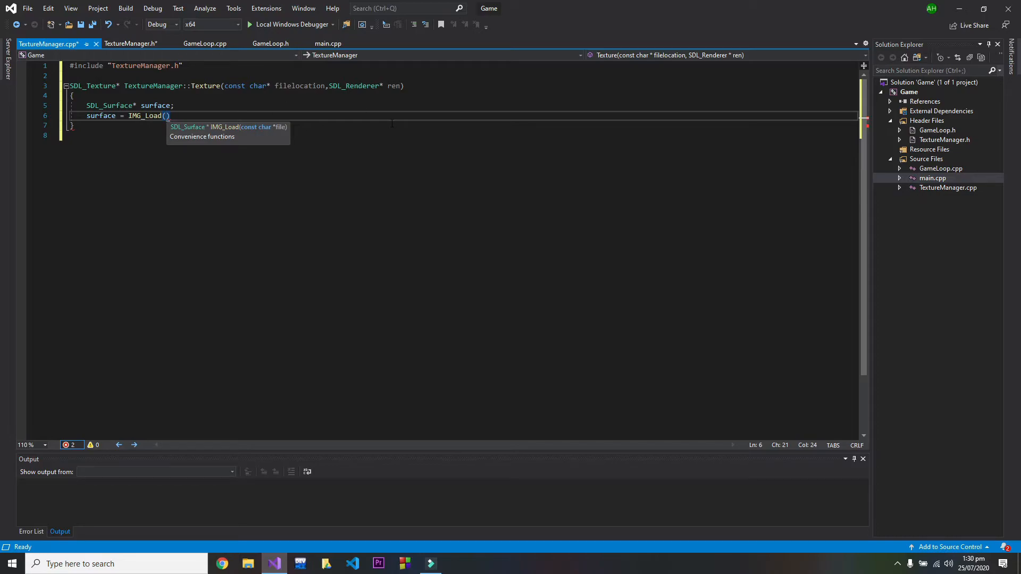
{"action": "type", "text": "filelo"}
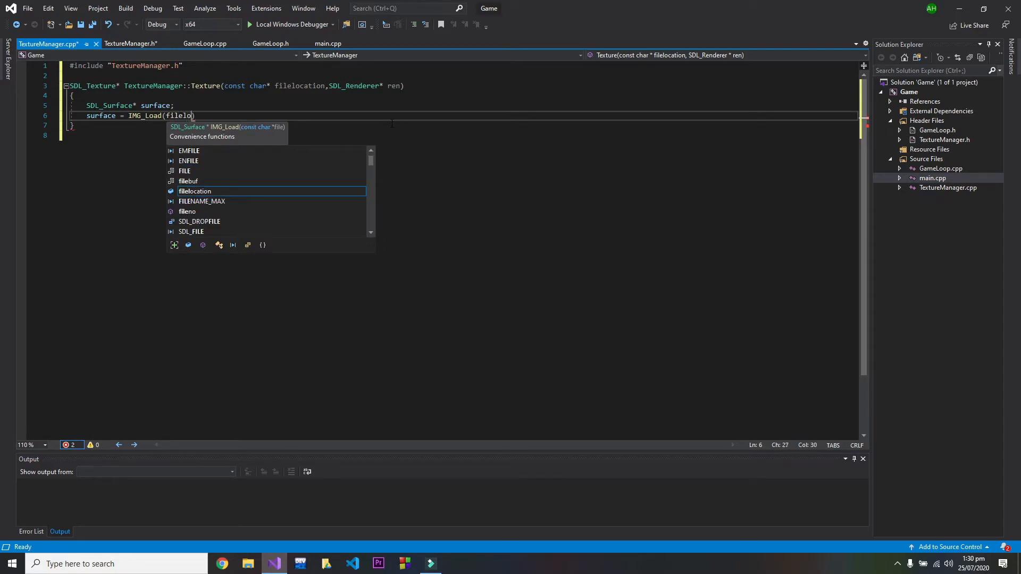
{"action": "type", "text": "action)"}
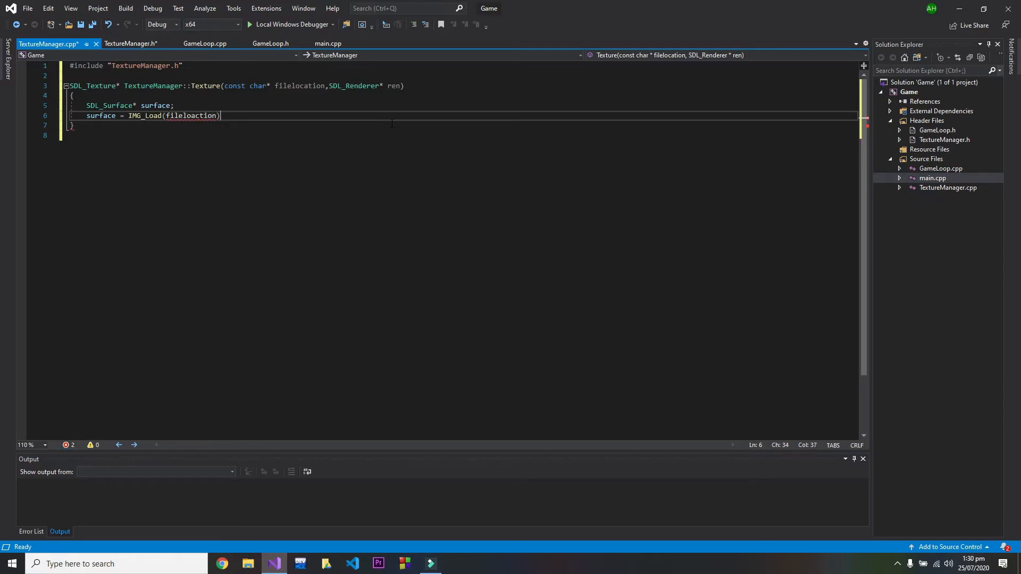
{"action": "type", "text": ";"}
{"action": "key", "text": "Left"}
{"action": "key", "text": "Left"}
{"action": "key", "text": "Left"}
{"action": "key", "text": "BackSpace"}
{"action": "key", "text": "Right"}
{"action": "type", "text": "a"}
{"action": "key", "text": "End"}
{"action": "key", "text": "Return"}
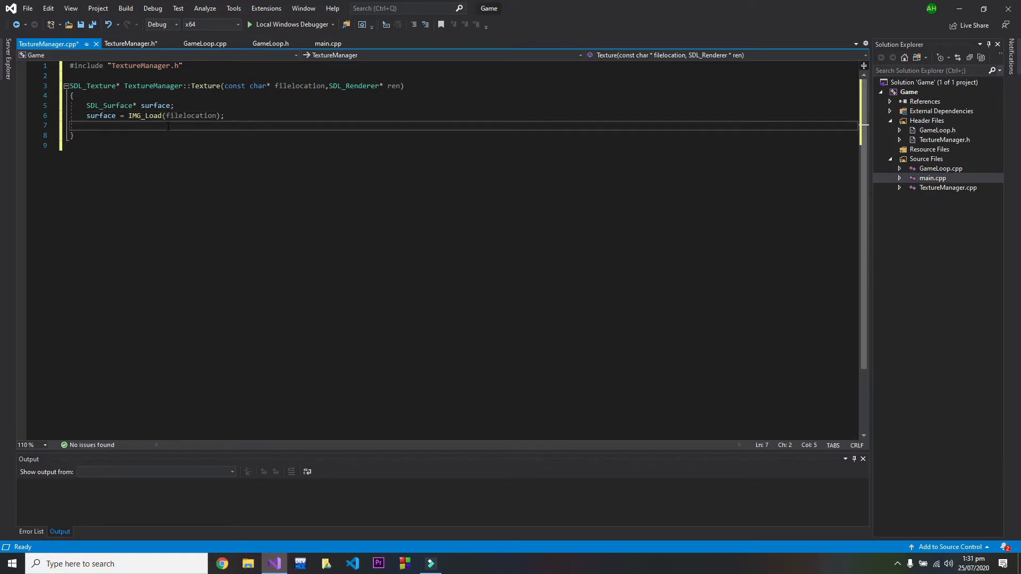
{"action": "type", "text": "SDL_"}
{"action": "type", "text": "Texture*"}
{"action": "type", "text": "tex;"}
Declare SDL_Texture* tex, assign tex = SDL_CreateTextureFromSurface(ren, surface) and return tex
{"action": "key", "text": "Return"}
{"action": "type", "text": "tex ="}
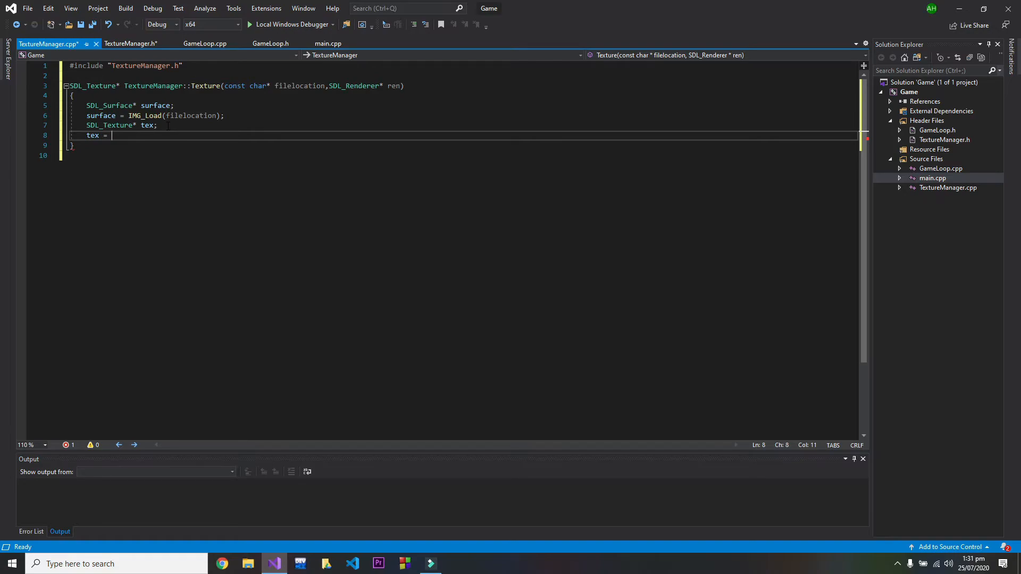
{"action": "type", "text": "SDL"}
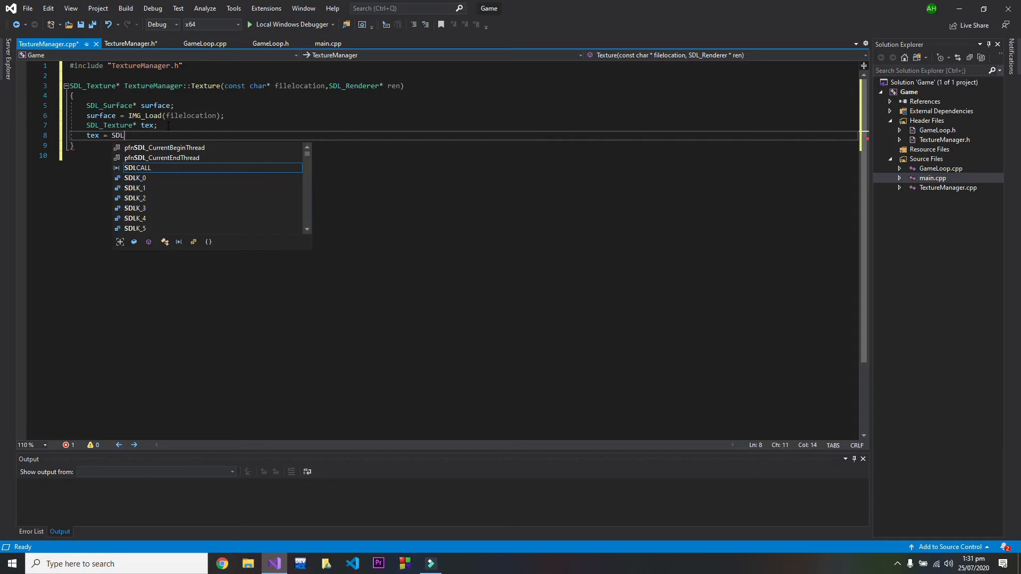
{"action": "type", "text": "_Crea"}
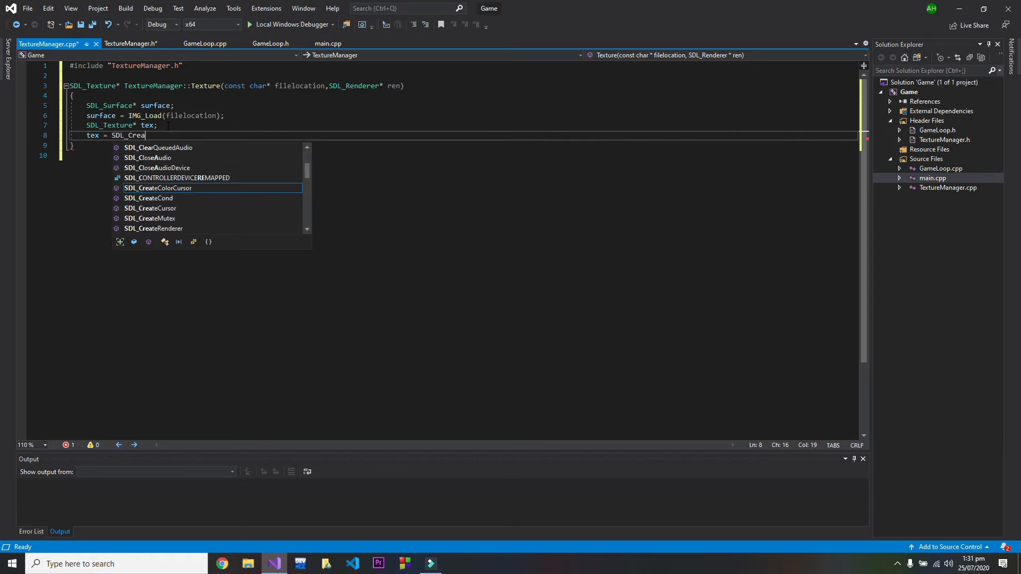
{"action": "type", "text": "te"}
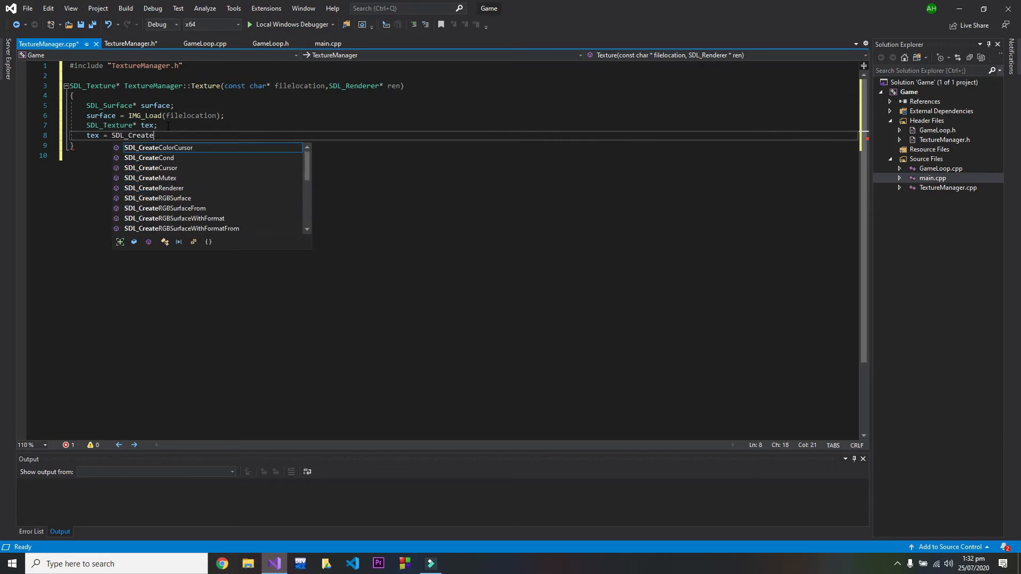
{"action": "type", "text": "Tex"}
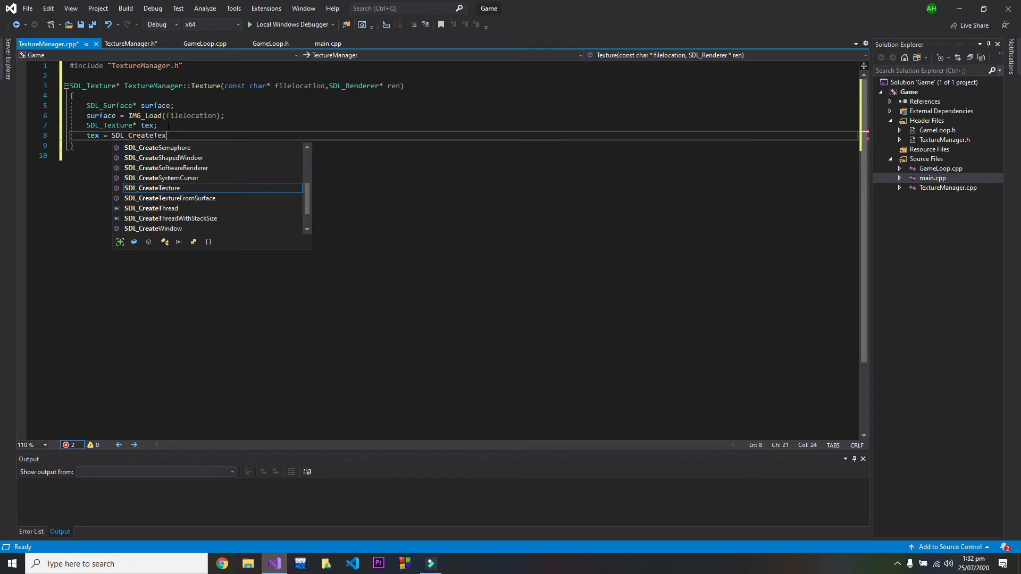
{"action": "key", "text": "Down"}
{"action": "key", "text": "Tab"}
{"action": "type", "text": "("}
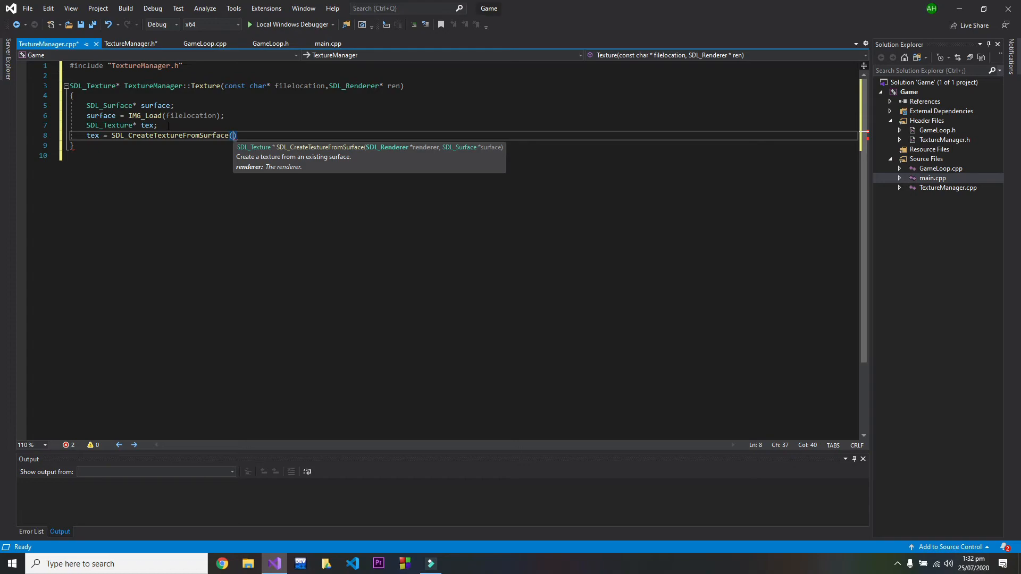
{"action": "type", "text": "ren, "}
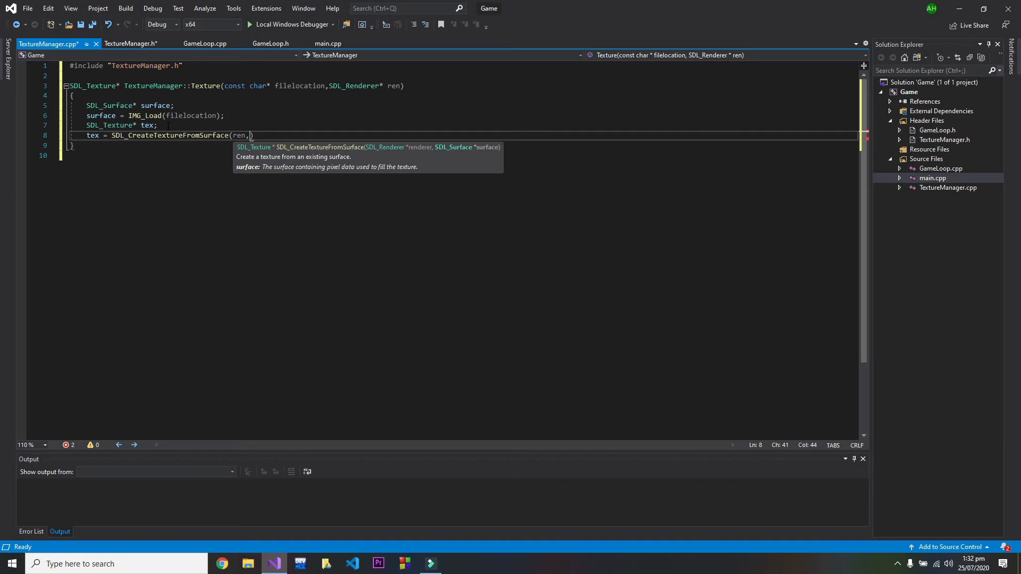
{"action": "type", "text": "surface"}
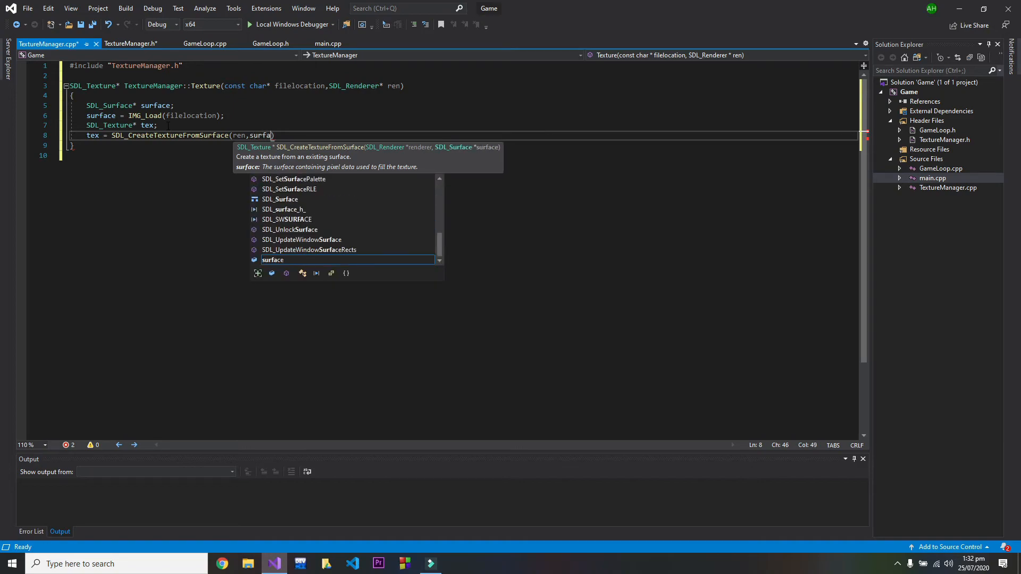
{"action": "type", "text": ");"}
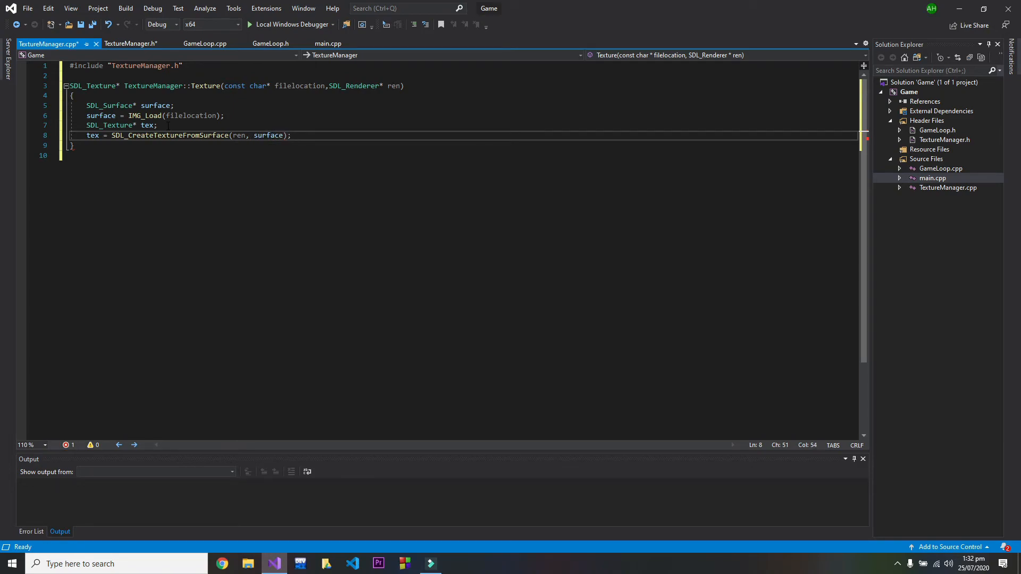
{"action": "key", "text": "Return"}
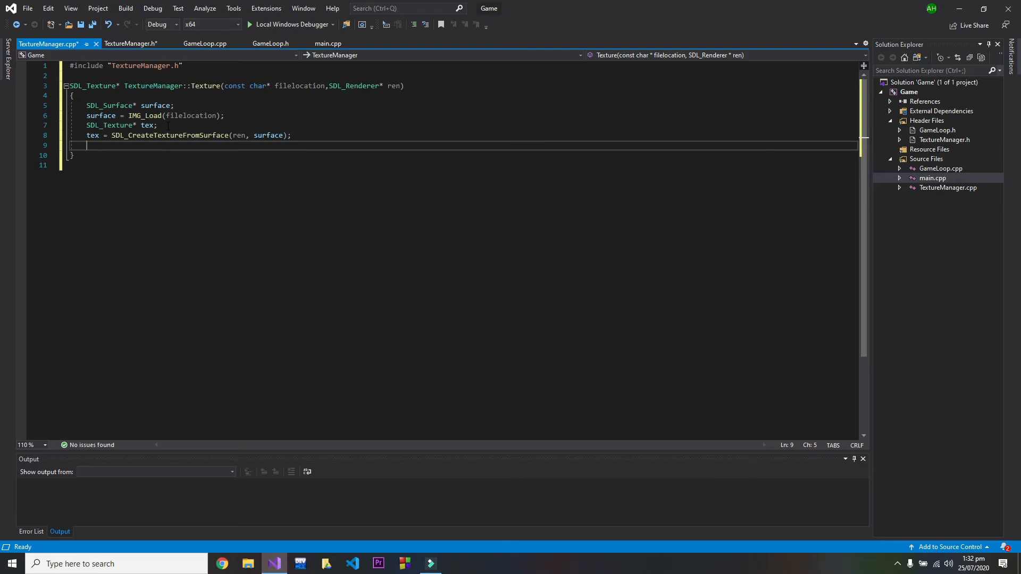
{"action": "type", "text": "retur"}
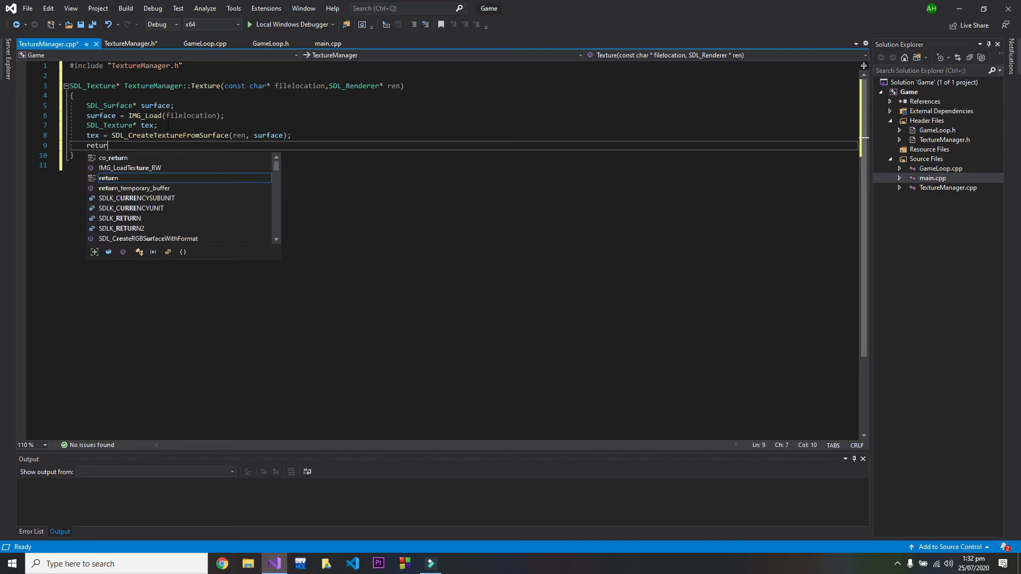
{"action": "type", "text": "n"}
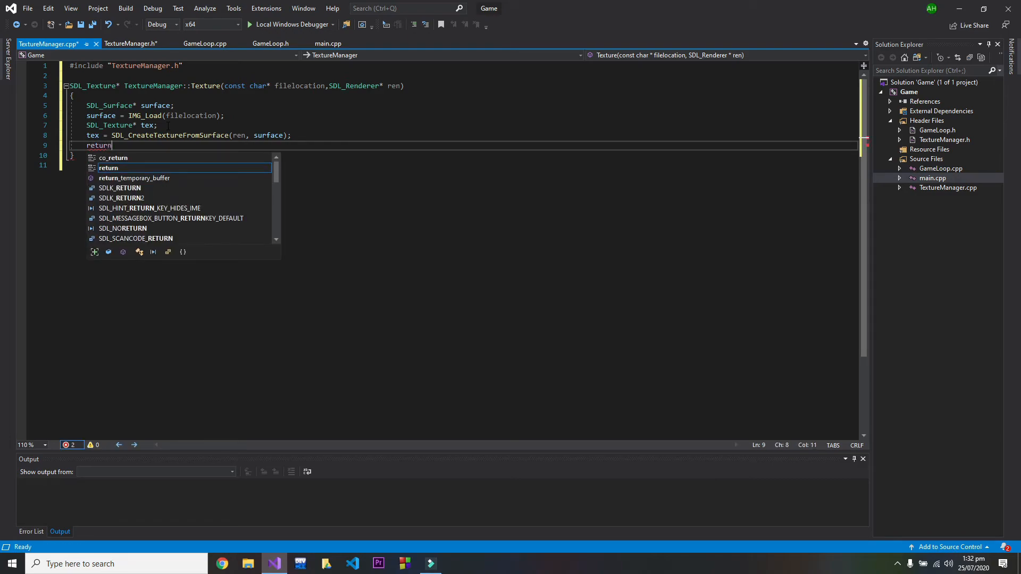
{"action": "type", "text": " tex;"}
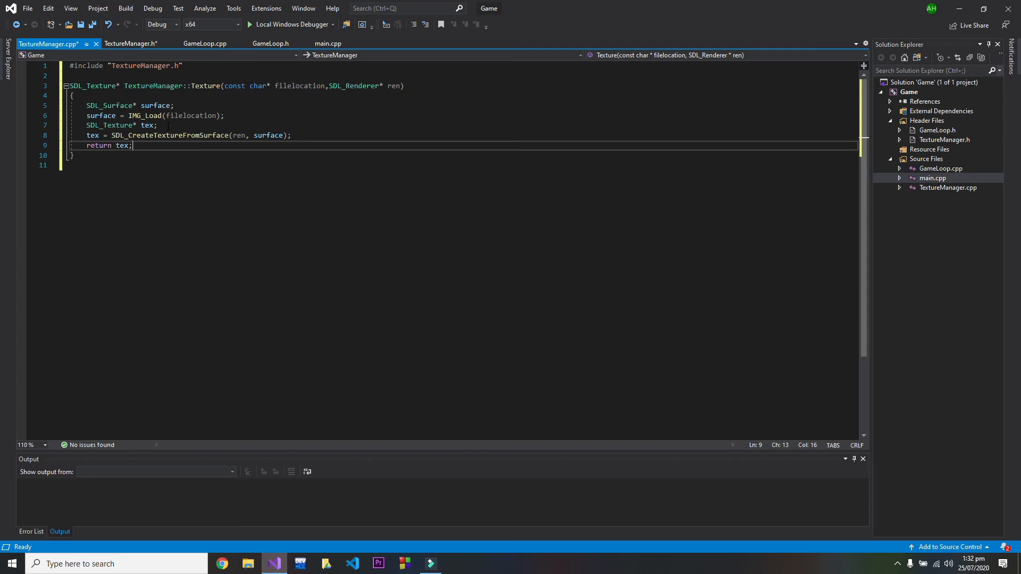
Build and run the game with F5, then close the My Game window and the Debug Console
{"action": "key", "text": "F5"}
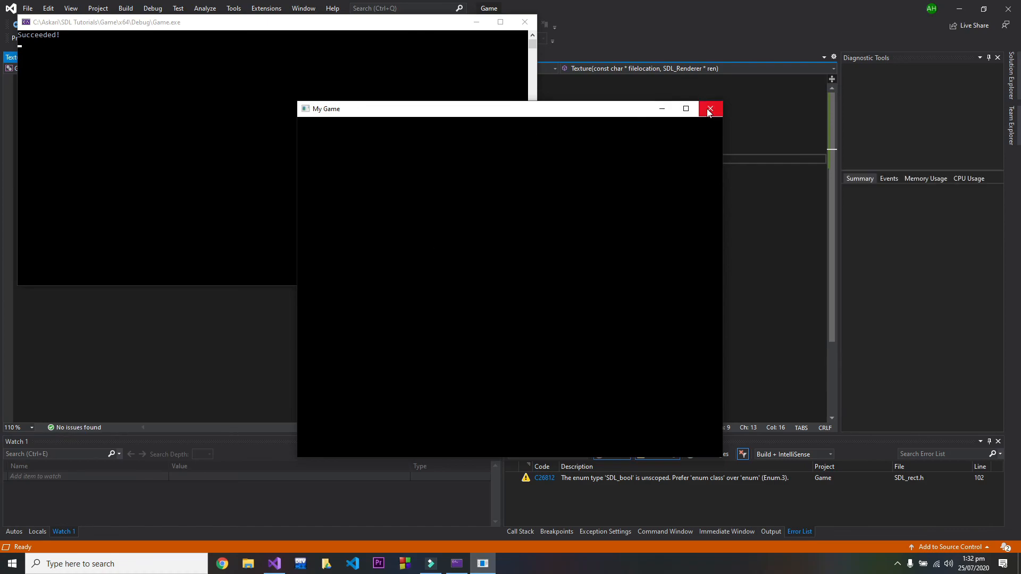
{"action": "left_click", "coordinate": [709, 111]}
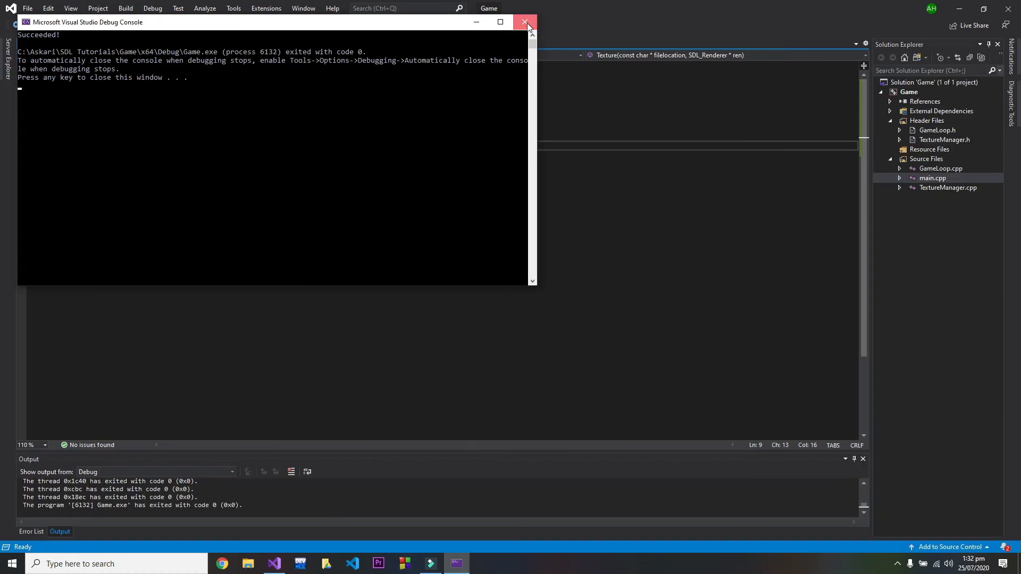
{"action": "left_click", "coordinate": [530, 22]}
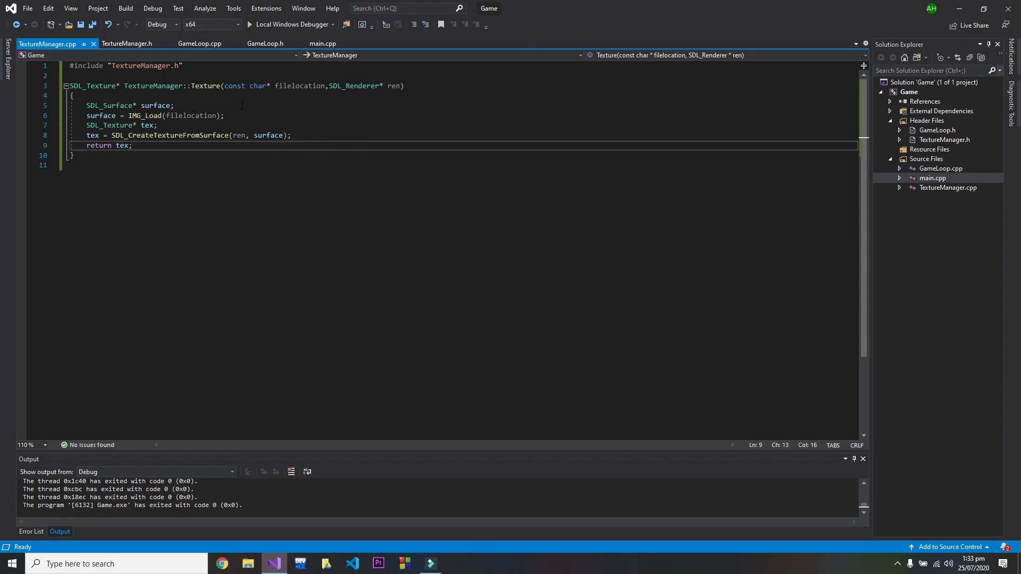
{"action": "left_click_drag", "start_coordinate": [242, 106], "coordinate": [133, 146]}
{"action": "left_click", "coordinate": [332, 139]}
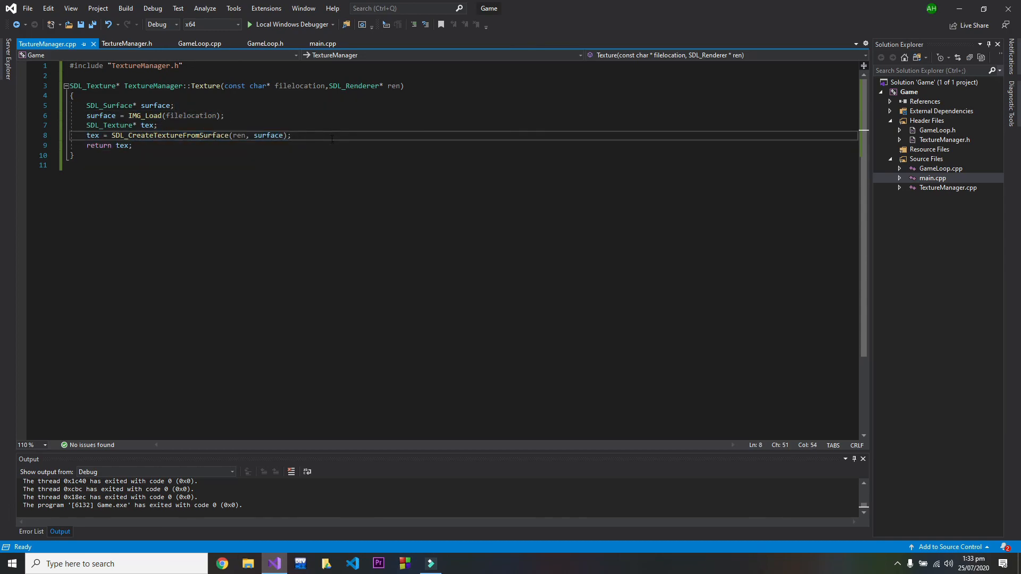